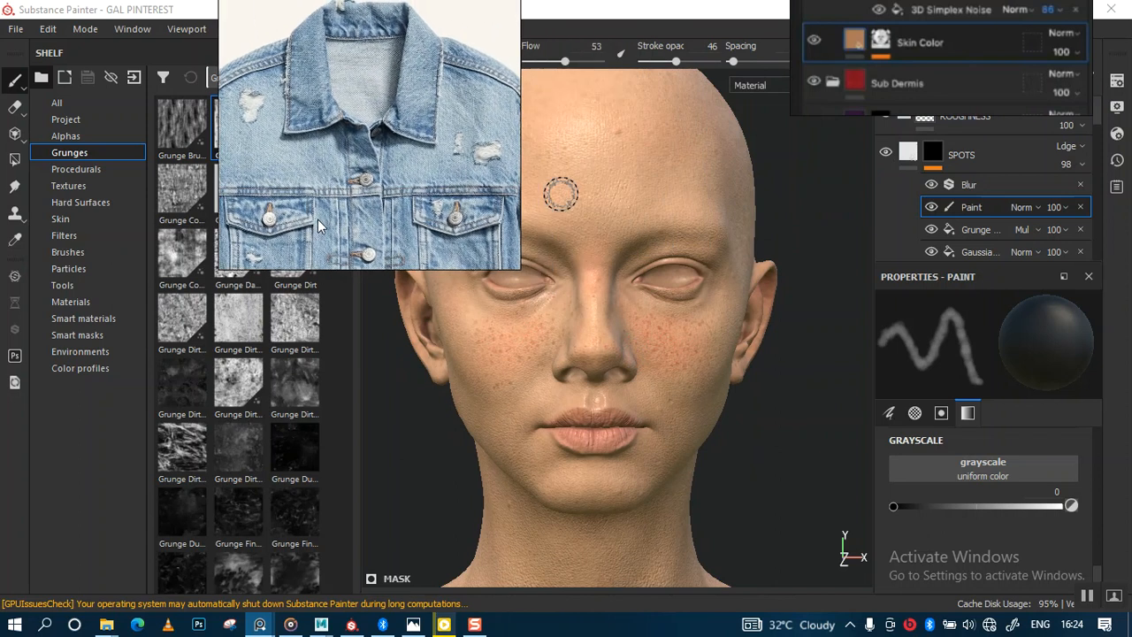
Examine the layer stack, scrolling through the height layers and their effects.
mouse_move(870, 85)
left_mouse_down()
mouse_move(515, 241)
mouse_move(137, 501)
mouse_move(144, 478)
left_mouse_up()
right_click_drag(606, 328, 633, 290, "alt")
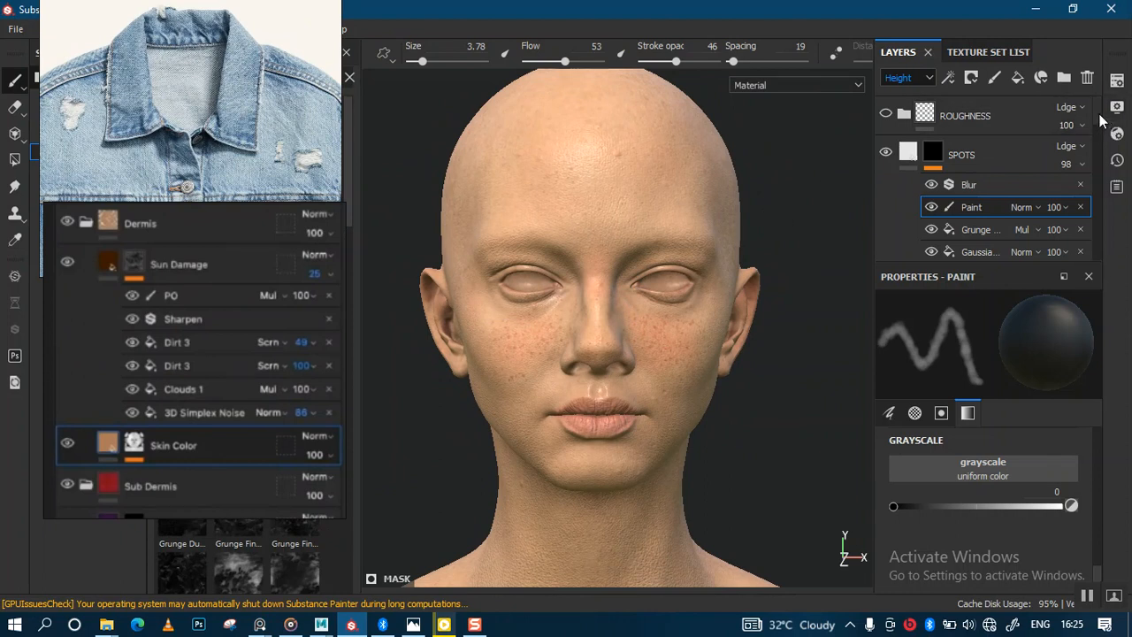
scroll(1099, 124, "down", 1)
scroll(1100, 132, "down", 4)
scroll(1065, 168, "up", 1)
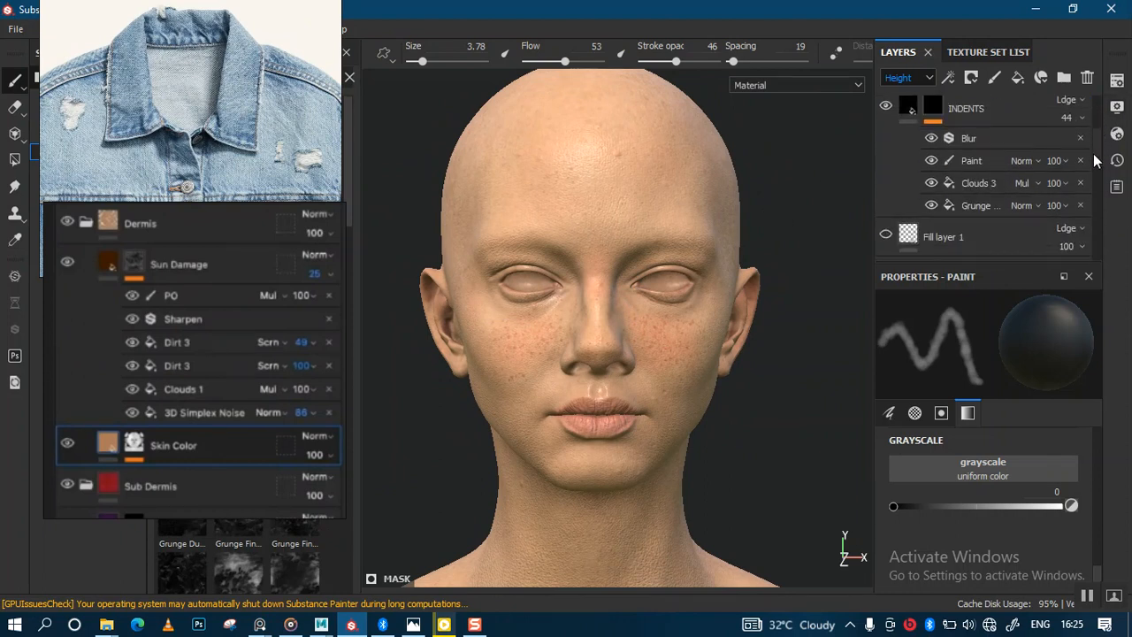
scroll(1098, 166, "down", 2)
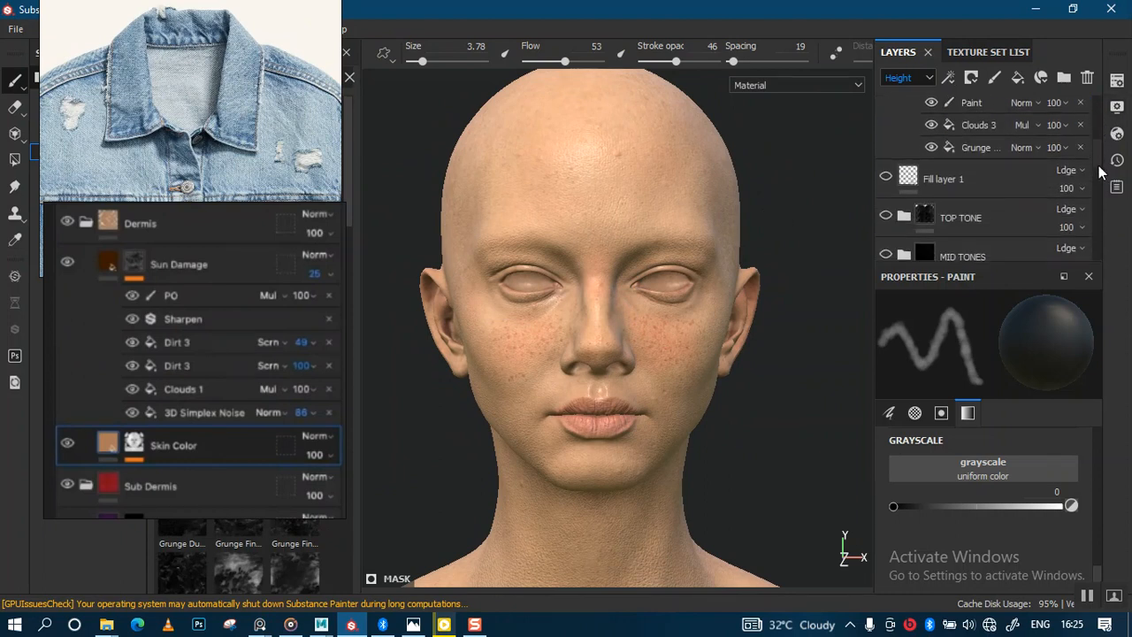
scroll(1098, 166, "up", 1)
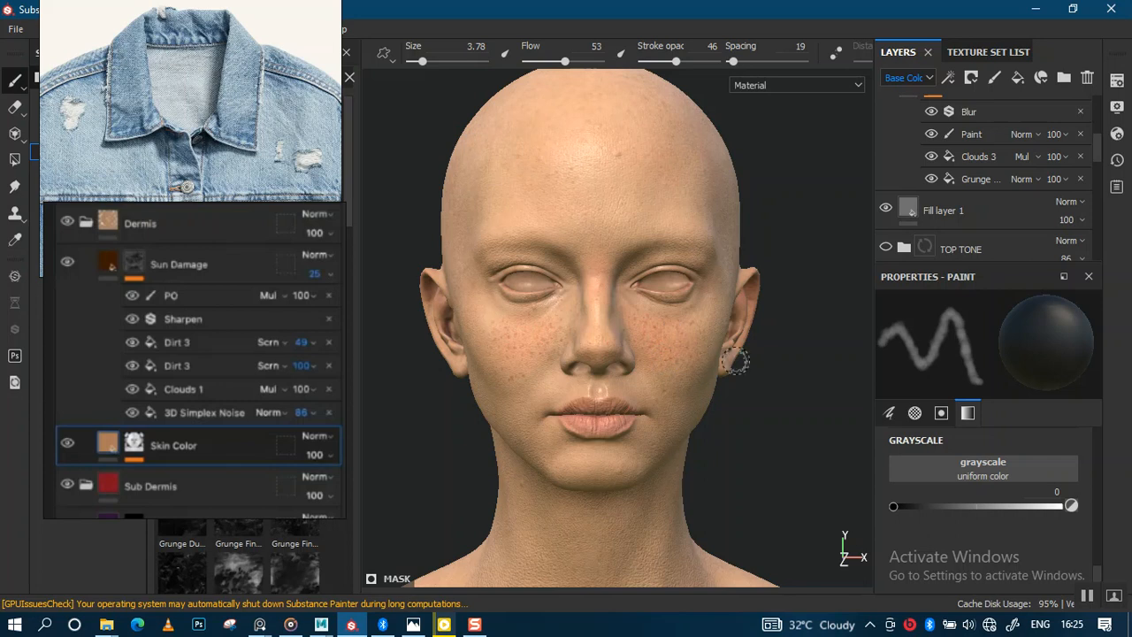
Inspect the face's surface detail and scroll back to the SPOTS layer.
left_click(918, 209)
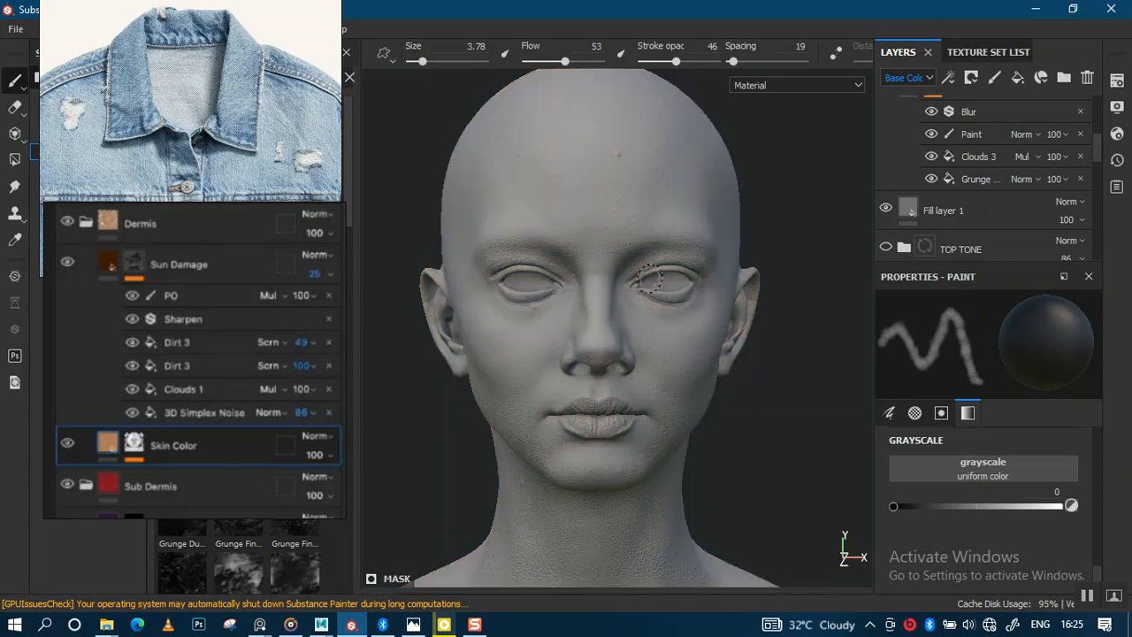
right_click_drag(696, 332, 704, 393, "alt")
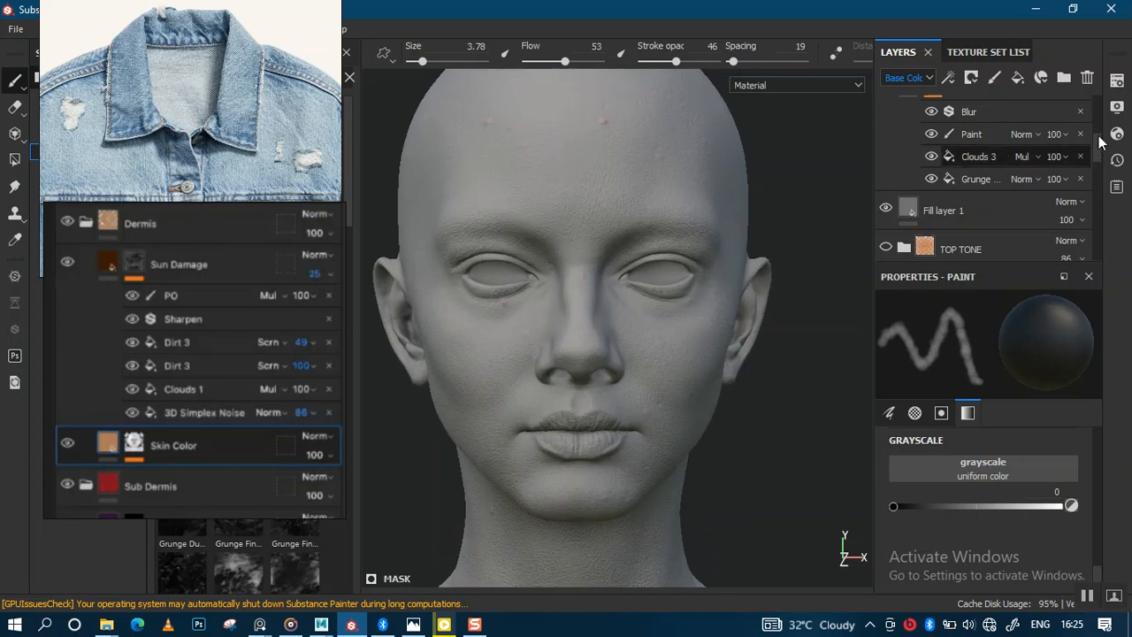
scroll(1099, 153, "up", 2)
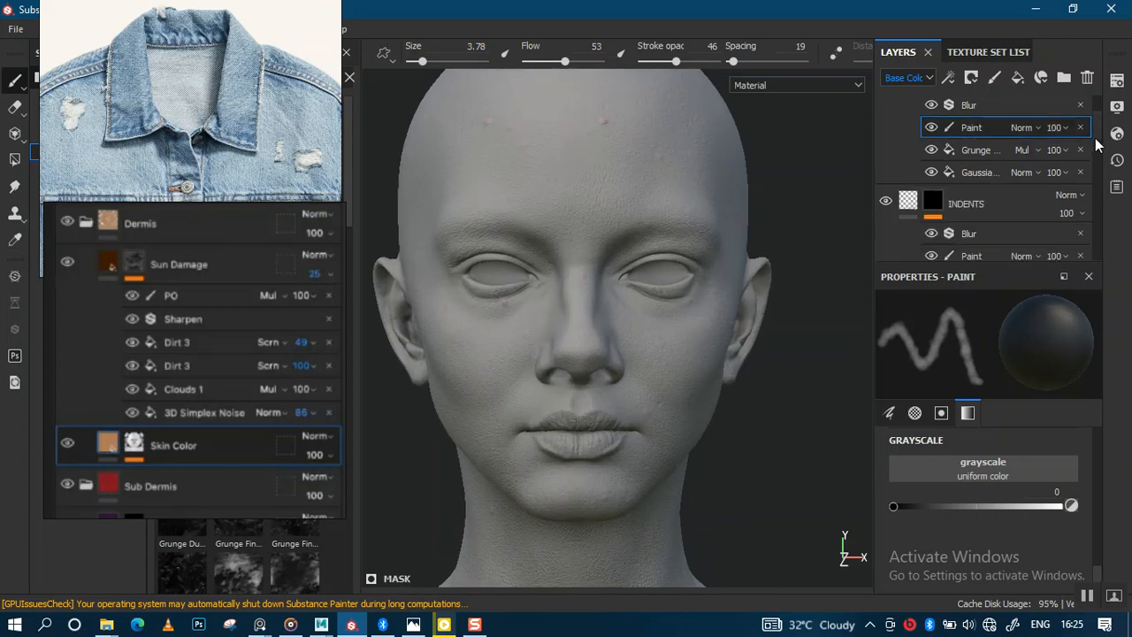
scroll(1099, 135, "up", 3)
scroll(1097, 123, "down", 1)
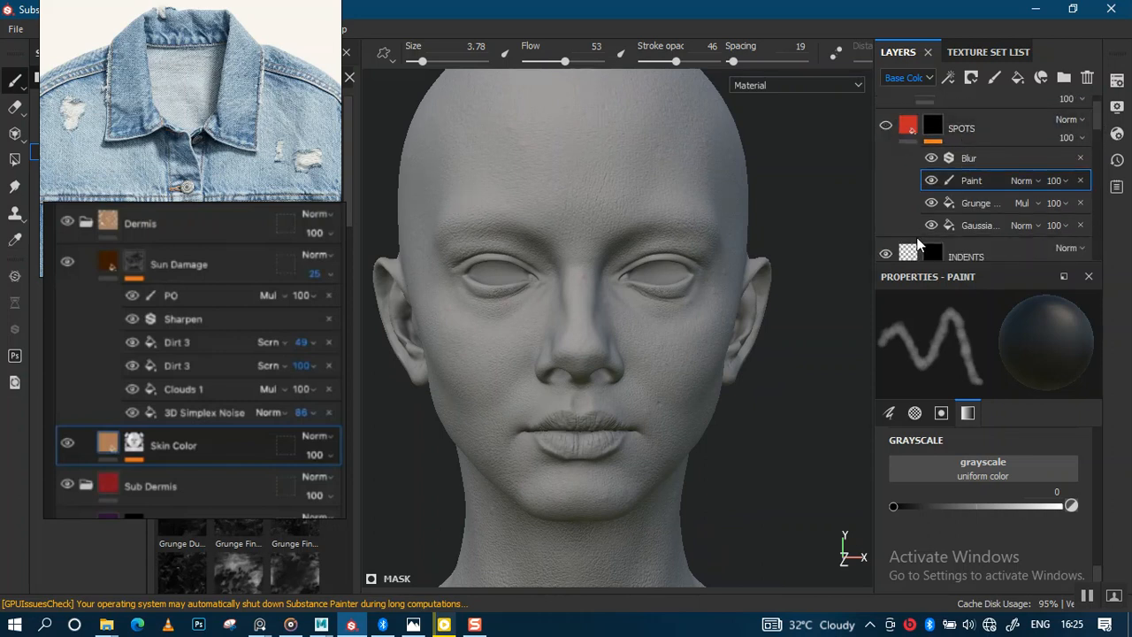
scroll(1095, 122, "down", 2)
scroll(1098, 142, "down", 2)
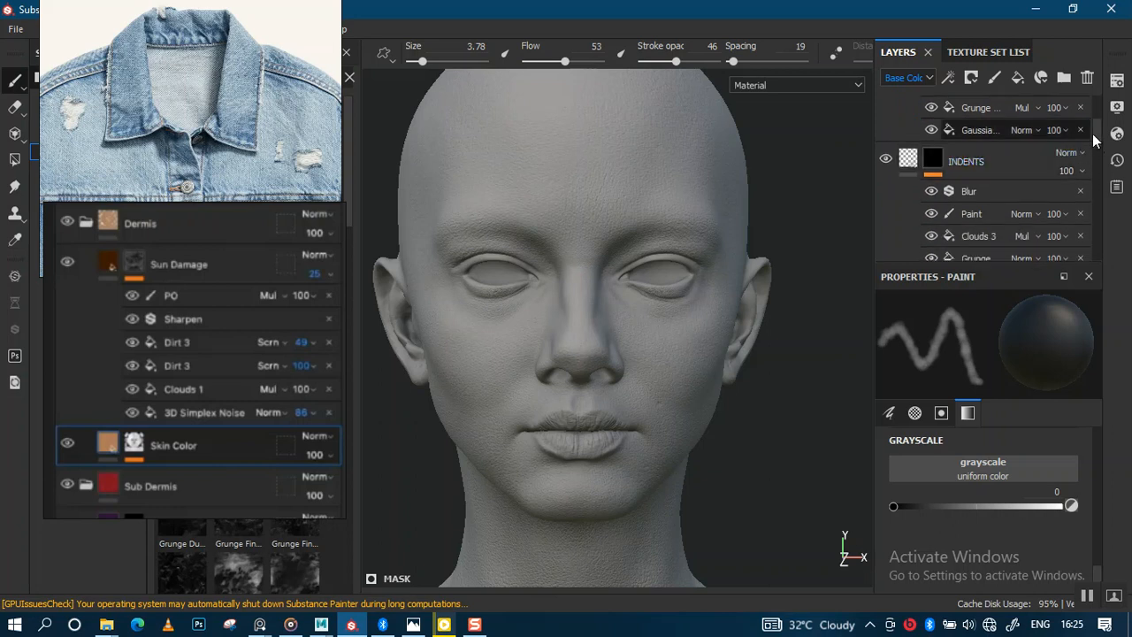
scroll(1097, 131, "up", 4)
Rename the SPOTS layer to PIMPLES.
left_click(981, 157)
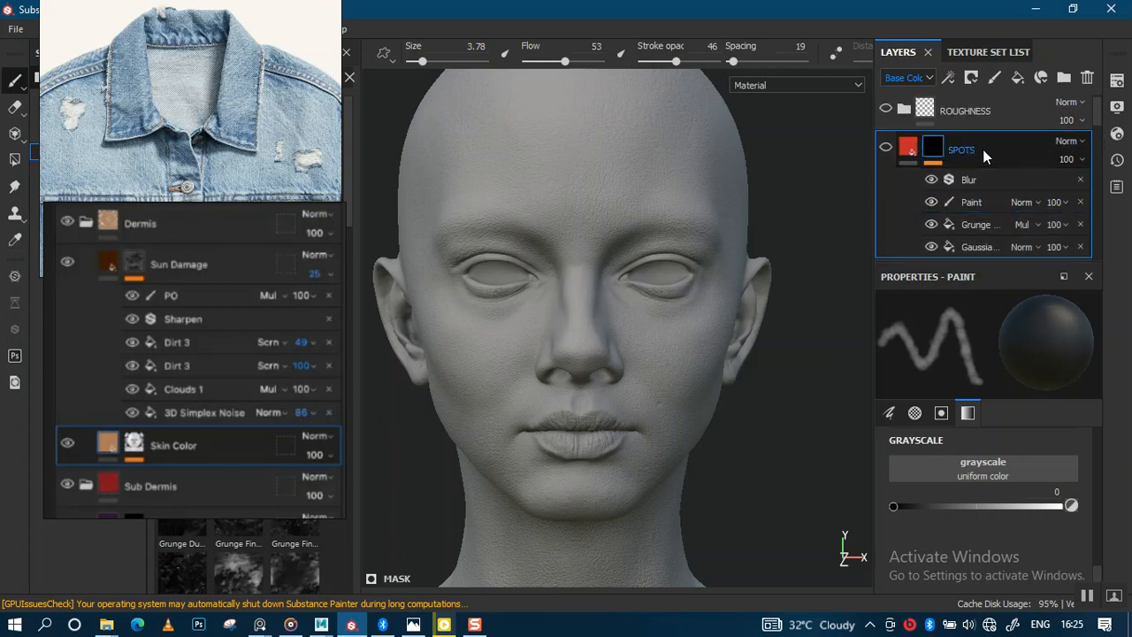
double_click(971, 151)
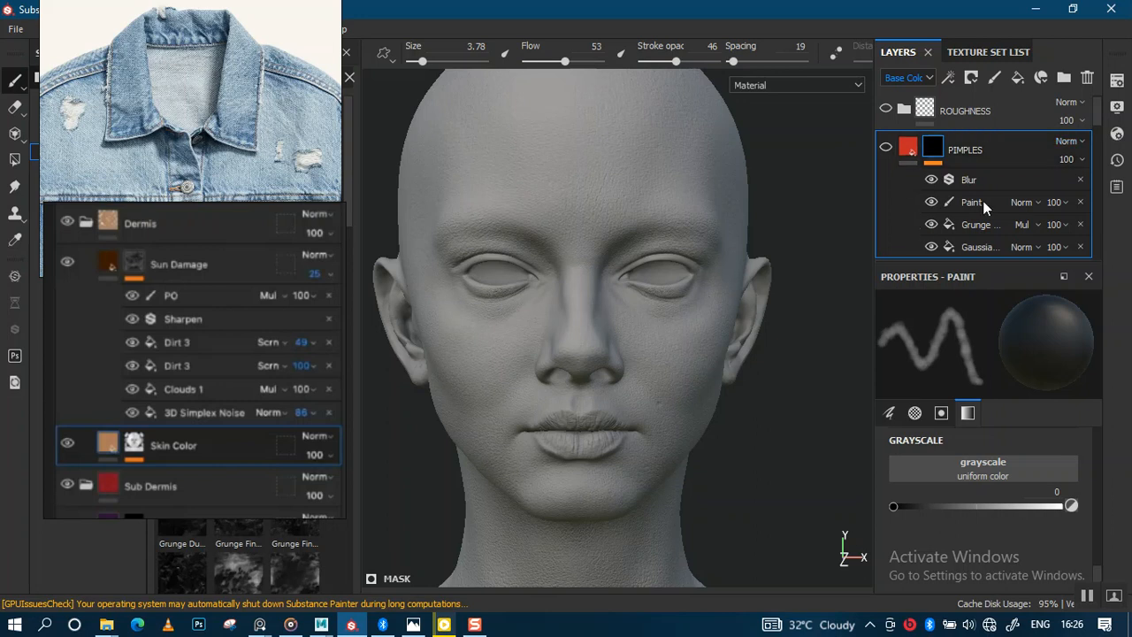
Set the INDENTS layer's opacity in the Height channel to 100.
scroll(664, 383, "up", 1)
left_click_drag(1095, 117, 1094, 144)
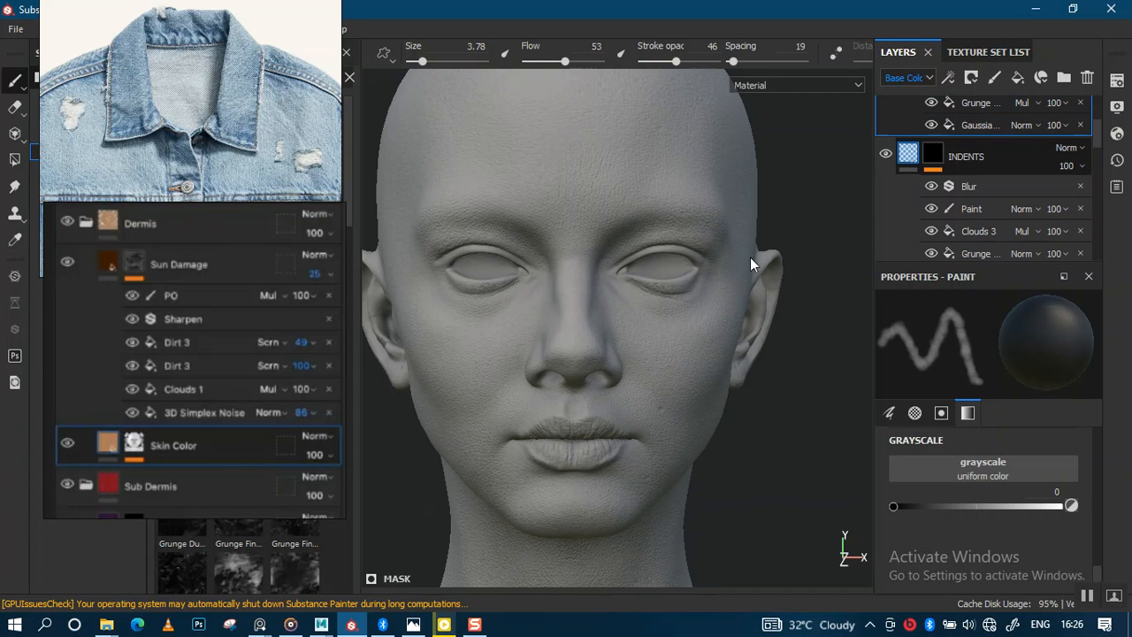
middle_click_drag(698, 309, 731, 318, "alt")
right_click_drag(731, 318, 691, 343, "alt")
middle_click_drag(694, 342, 728, 286, "alt")
right_click_drag(727, 286, 744, 394, "alt")
left_click_drag(744, 395, 748, 381, "alt")
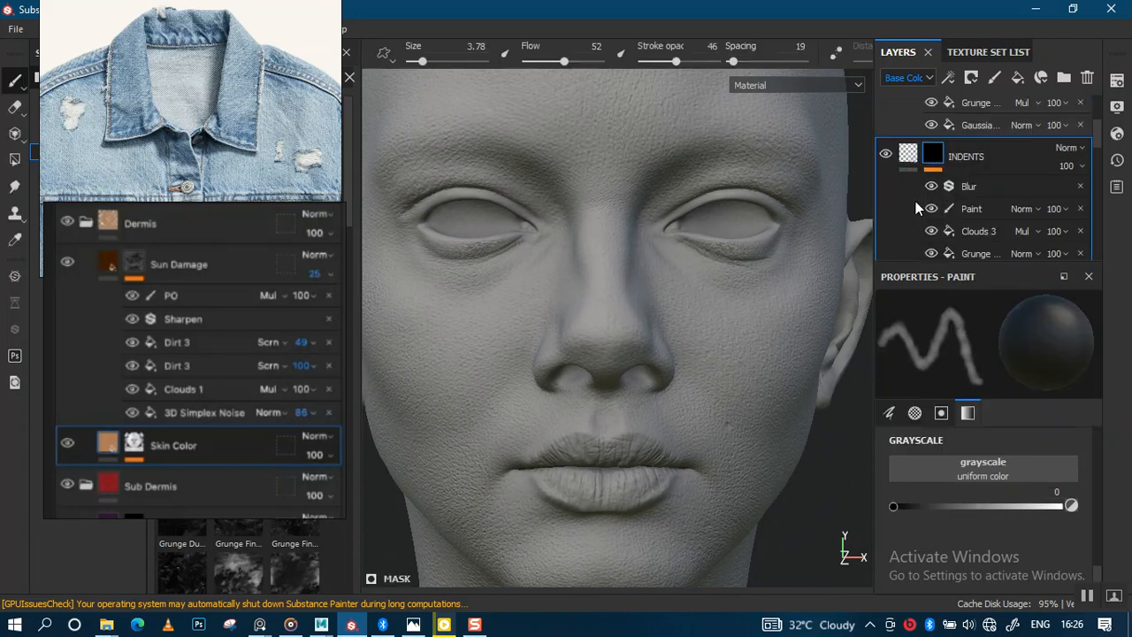
left_click(916, 77)
left_click(908, 136)
left_click(1083, 199)
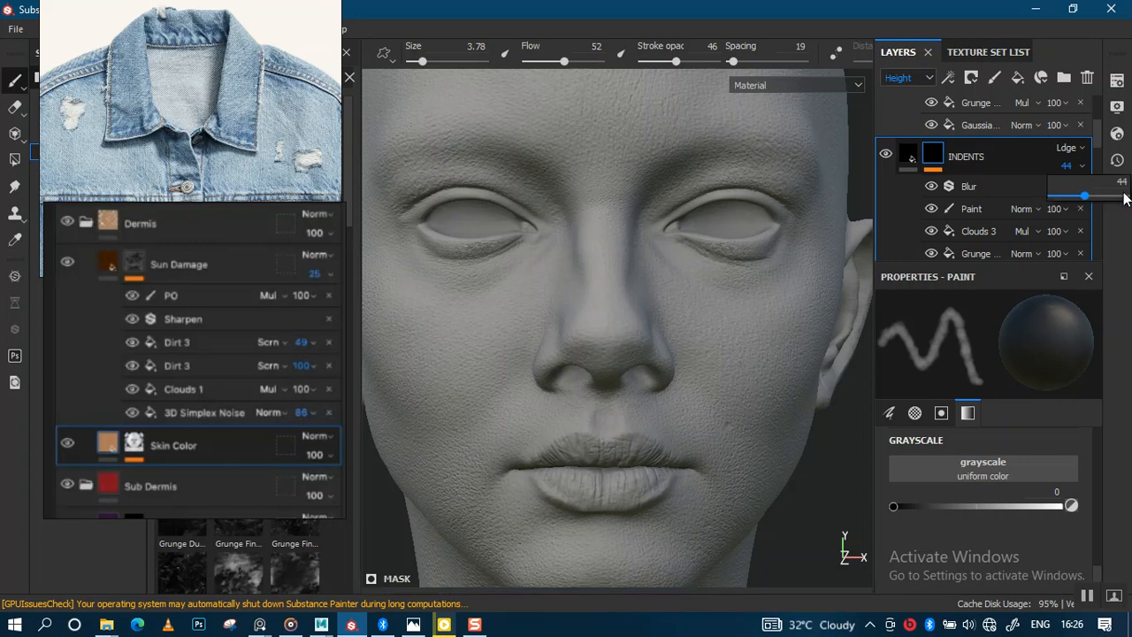
left_click(1123, 196)
Toggle the INDENTS layer's visibility off and on to compare the face with and without it.
scroll(683, 258, "down", 2)
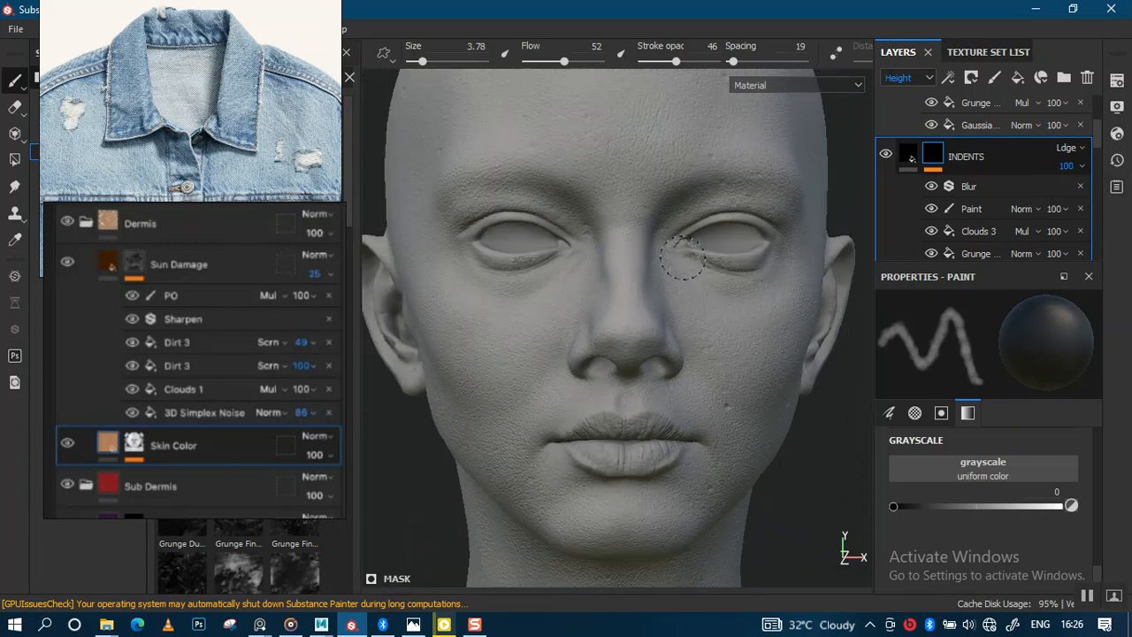
middle_click_drag(686, 285, 718, 210, "alt")
right_click_drag(718, 210, 733, 374, "alt")
left_click_drag(733, 374, 767, 322, "alt")
left_click(886, 155)
left_click(886, 155)
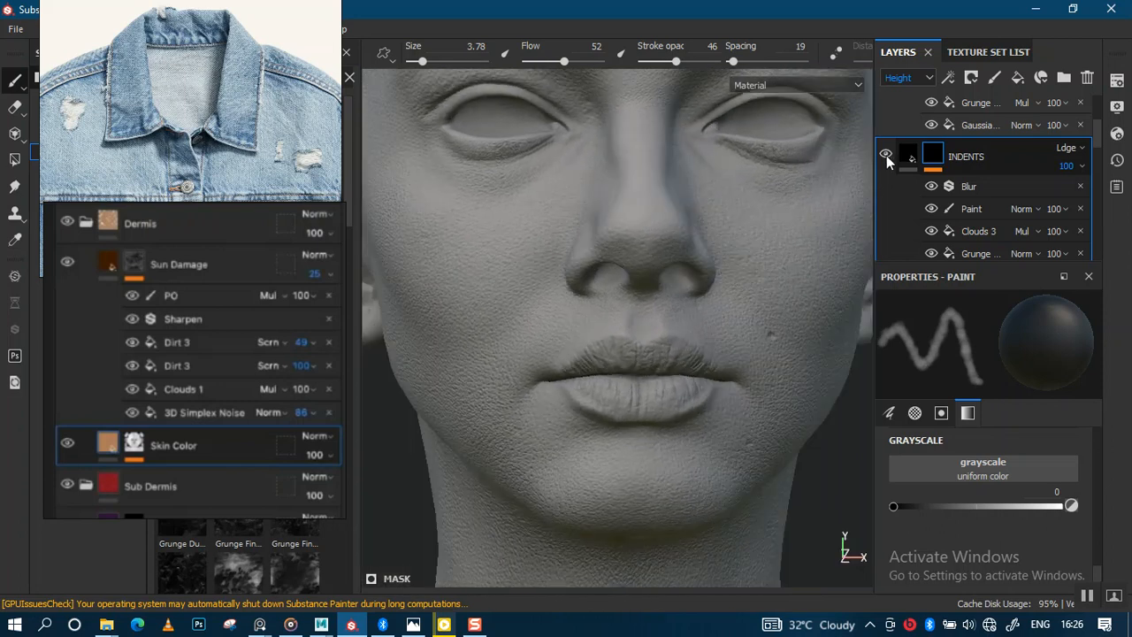
middle_click_drag(738, 248, 690, 343, "alt")
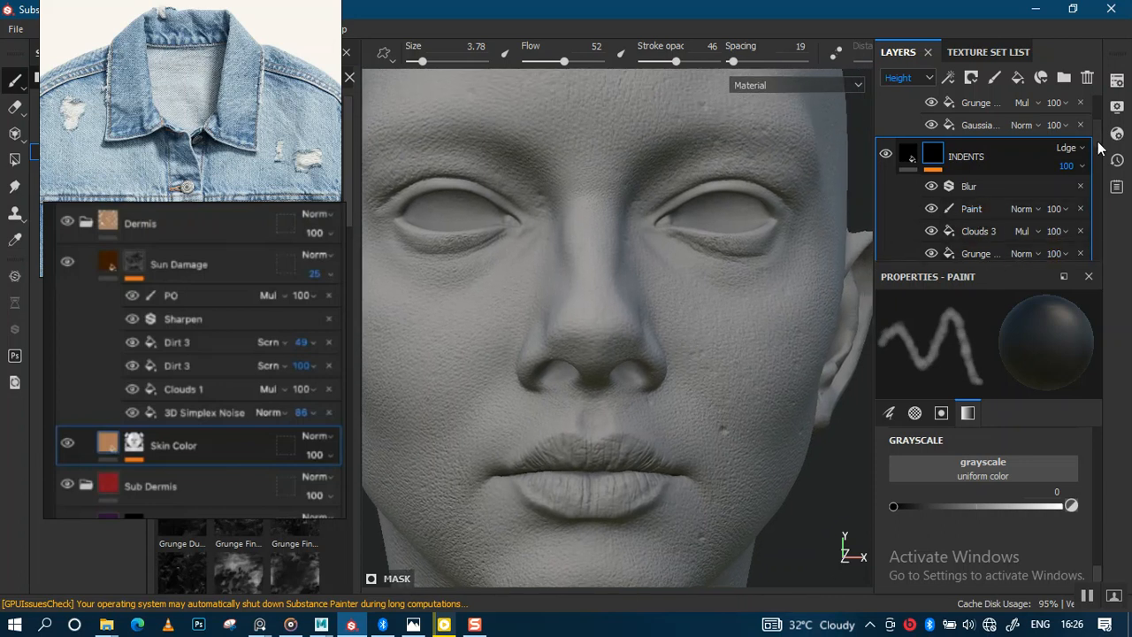
Search the shelf for Grunge Shavings.
scroll(1098, 162, "down", 2)
left_click_drag(1097, 156, 1096, 155)
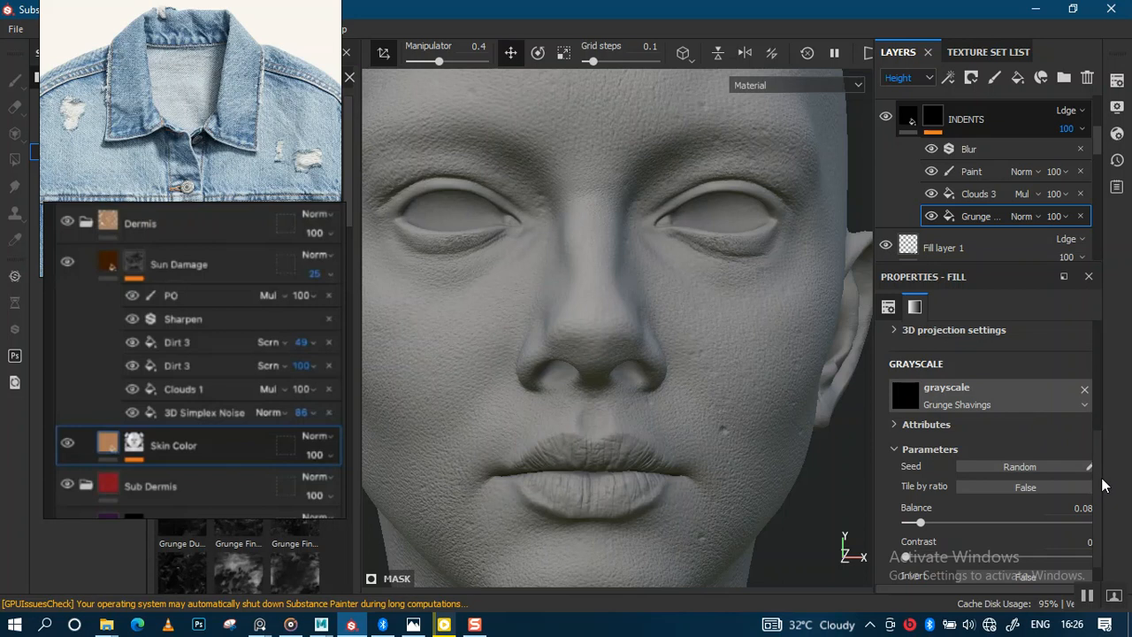
scroll(1103, 485, "down", 1)
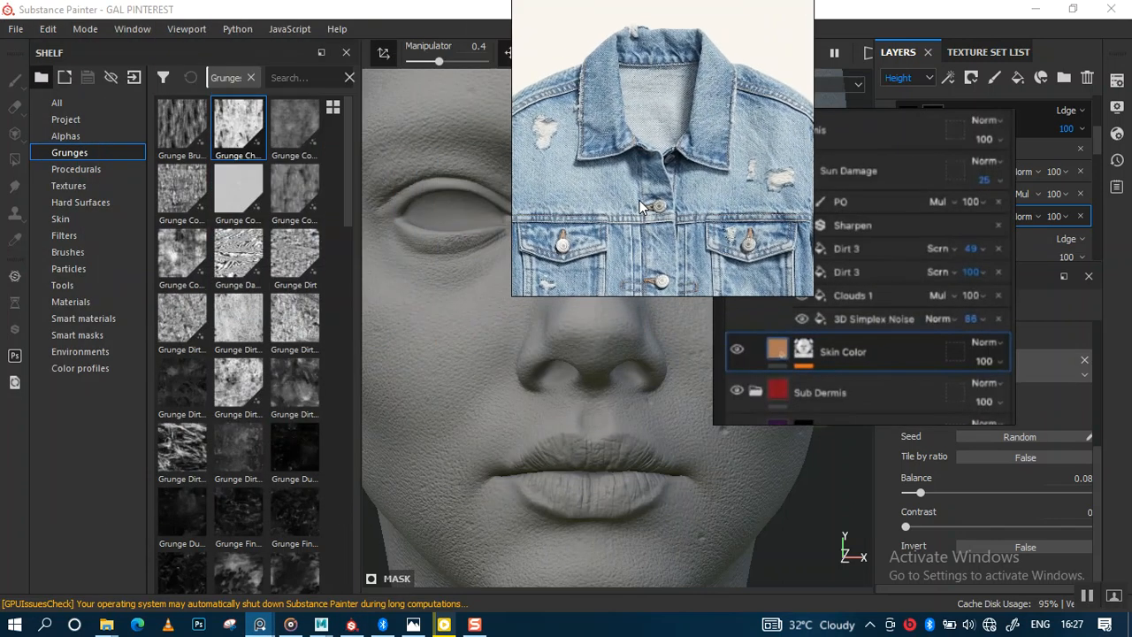
right_click_drag(631, 364, 575, 273, "alt")
right_click_drag(652, 234, 730, 45)
right_click_drag(642, 223, 542, 36)
right_click_drag(677, 267, 657, 232, "alt")
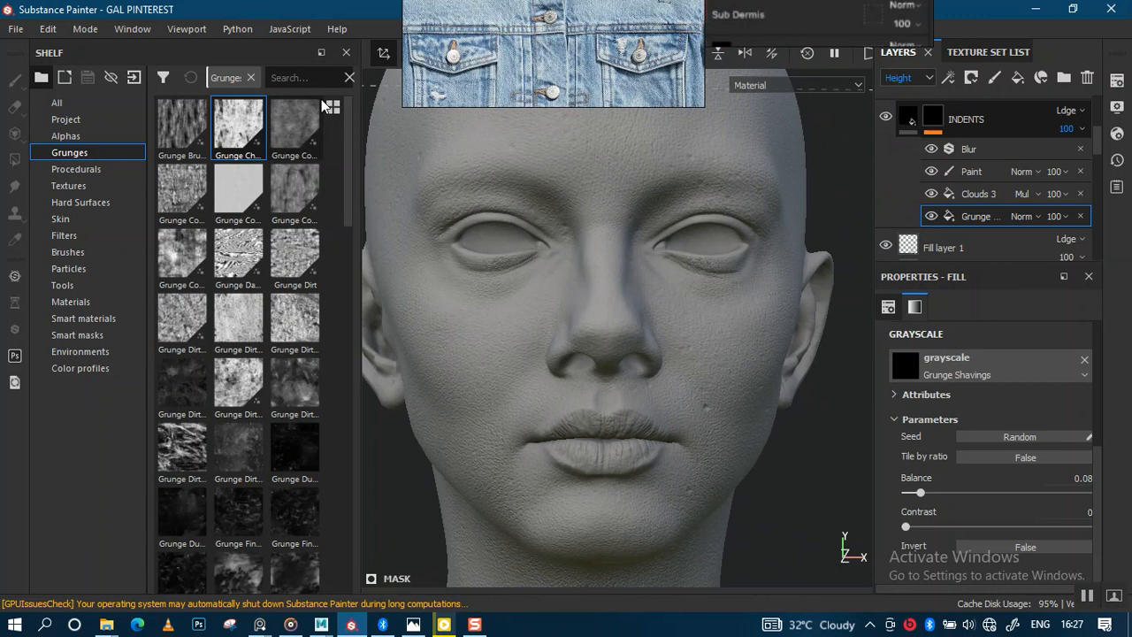
mouse_move(324, 106)
type("GRUN")
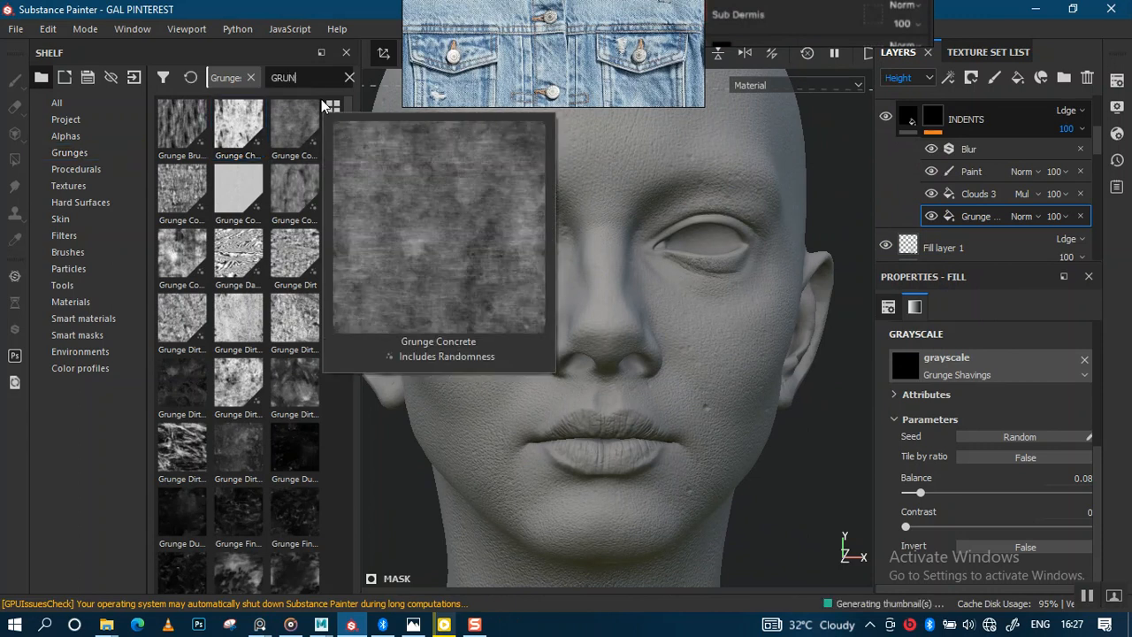
type("GE SHAV")
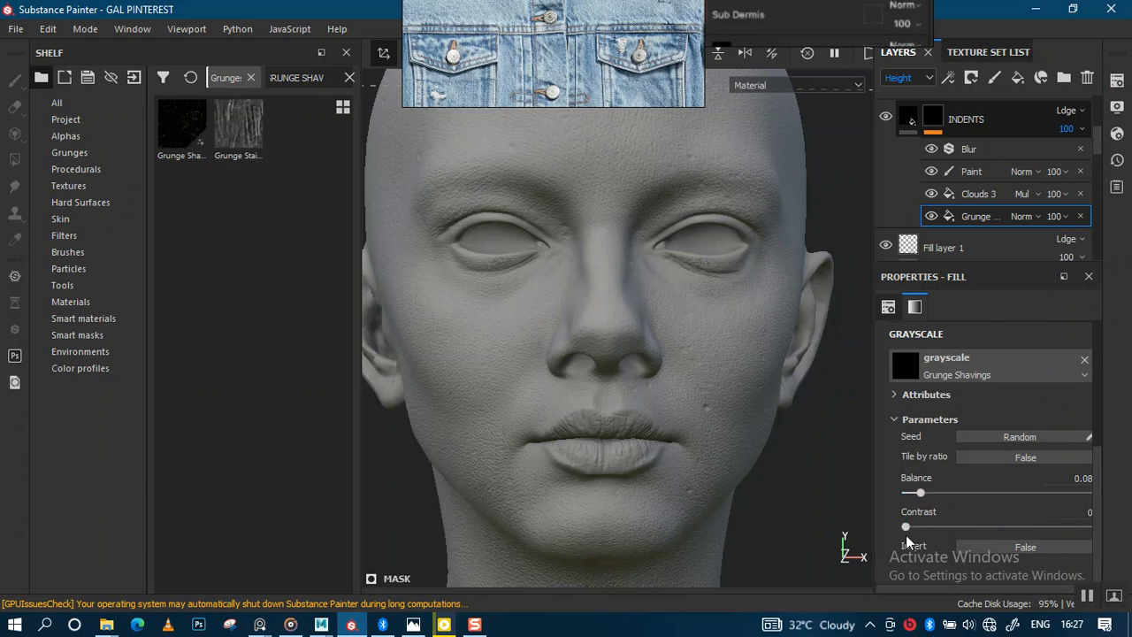
Compare the fill properties of the INDENTS layer's Clouds 3 and Grunge effects.
scroll(965, 478, "up", 3)
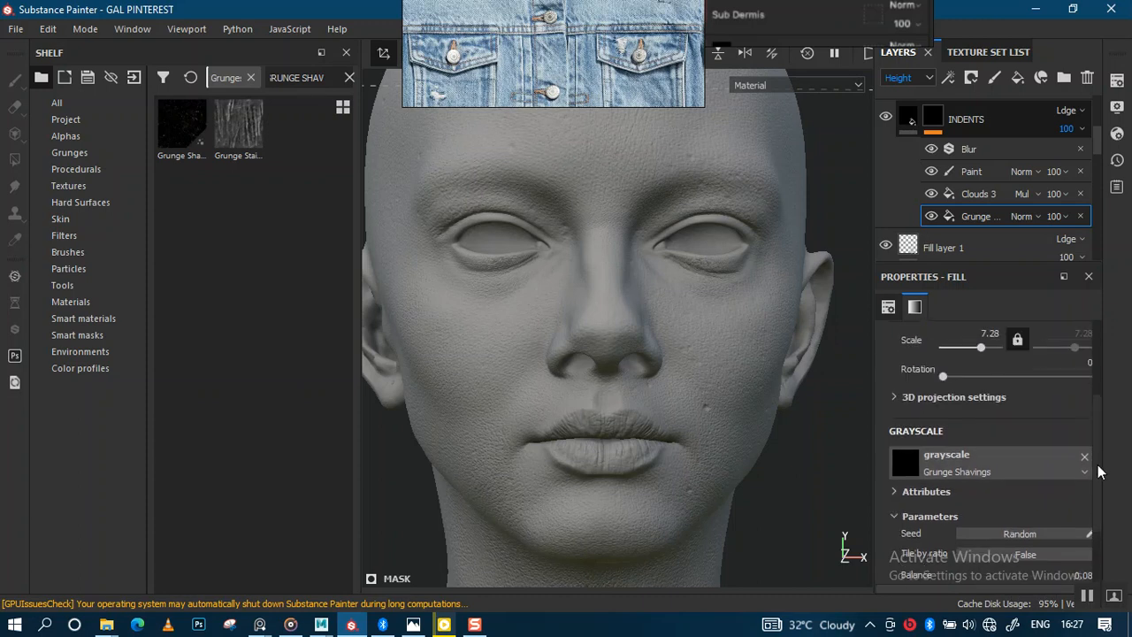
left_click(963, 195)
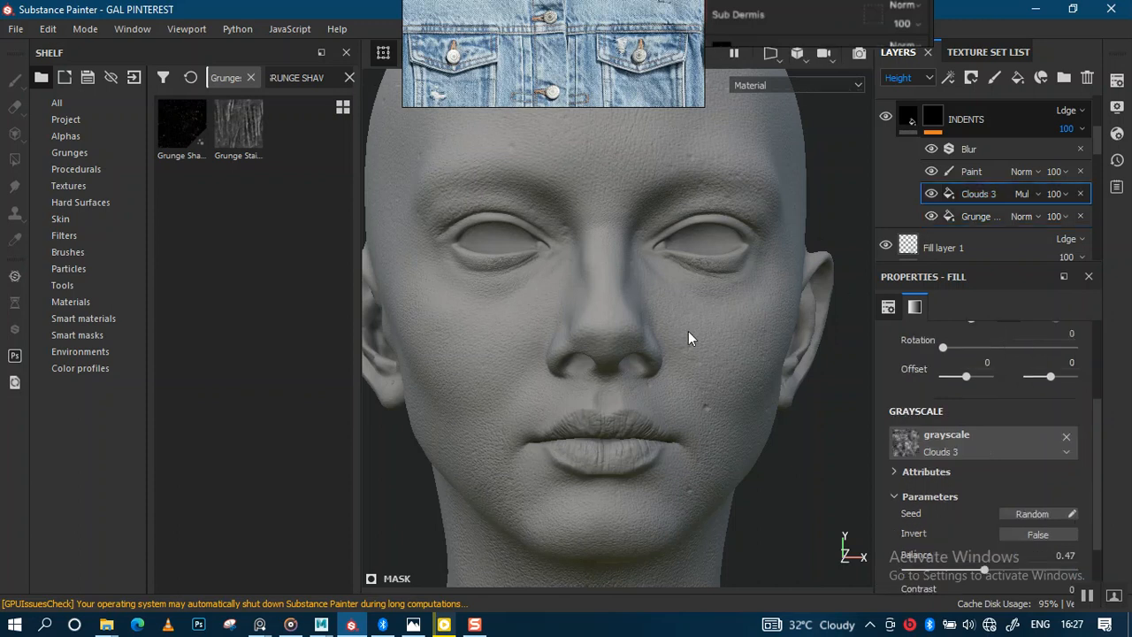
left_click(908, 116)
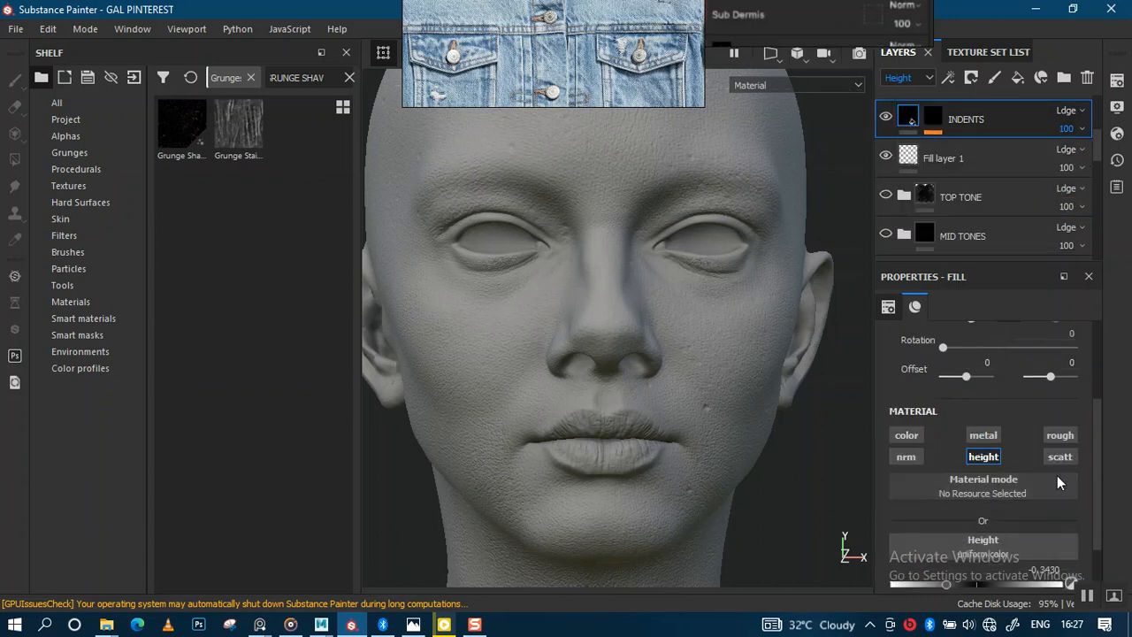
scroll(979, 482, "down", 2)
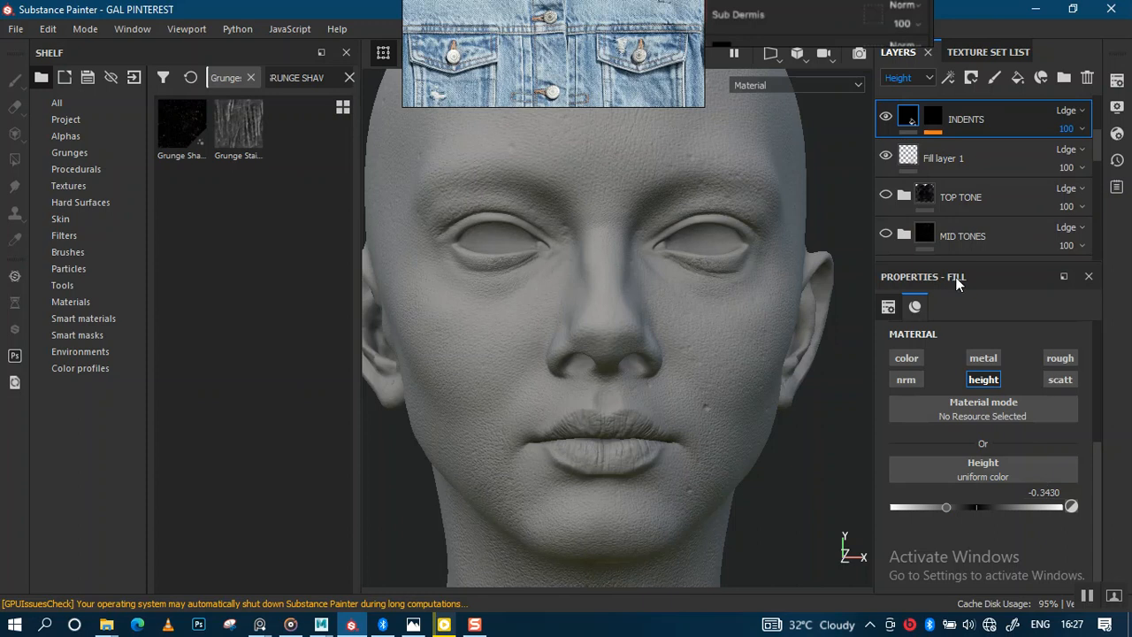
left_click(932, 115)
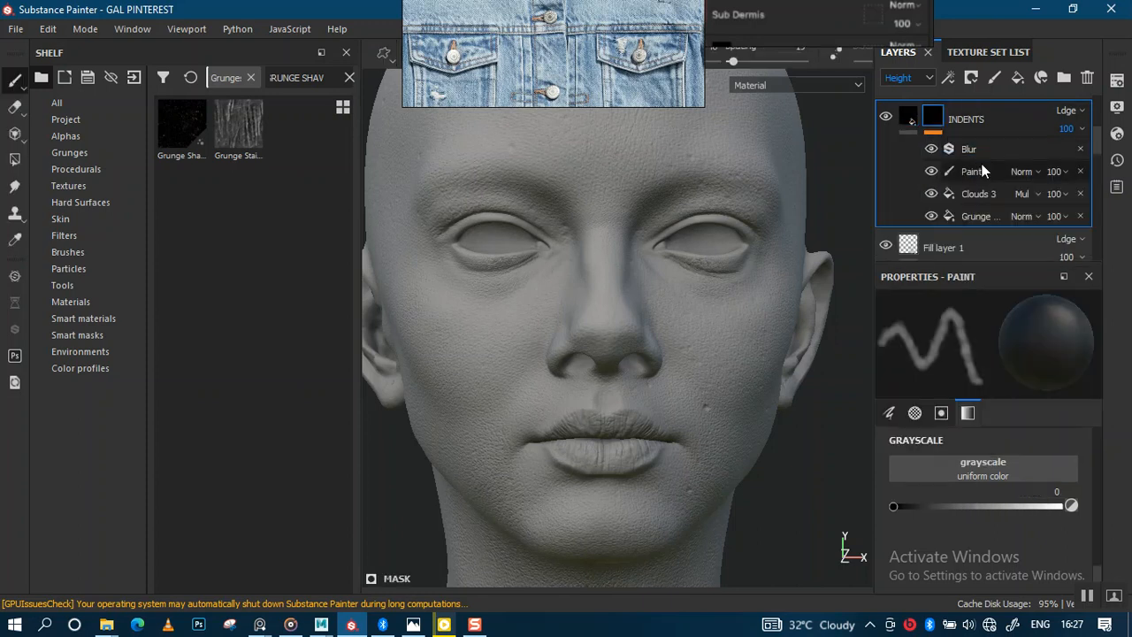
left_click(980, 217)
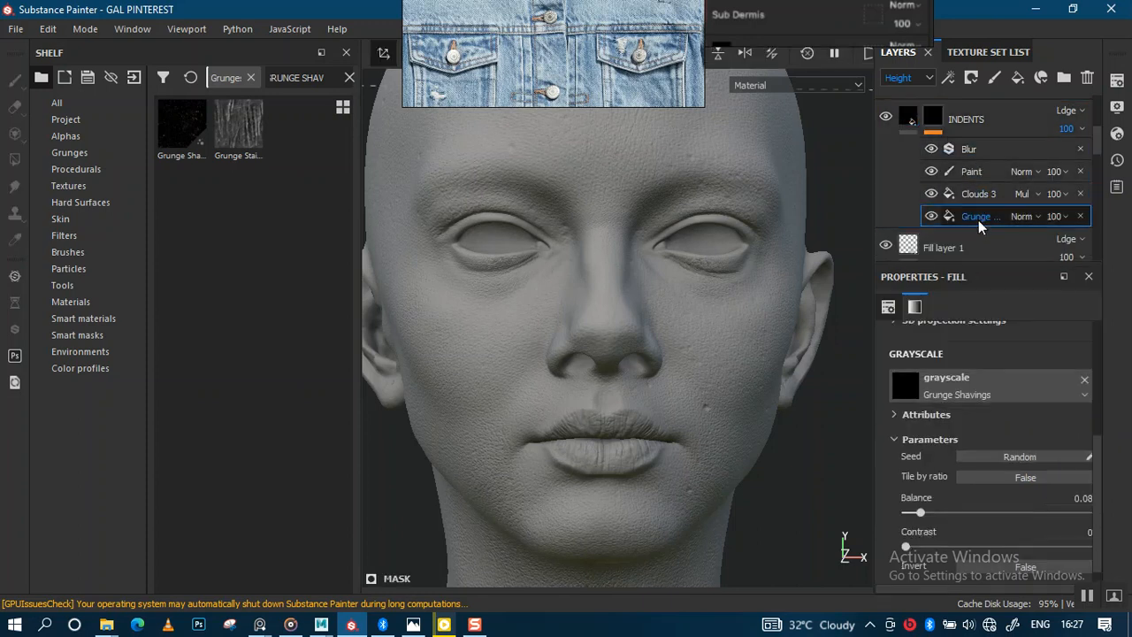
left_click(980, 196)
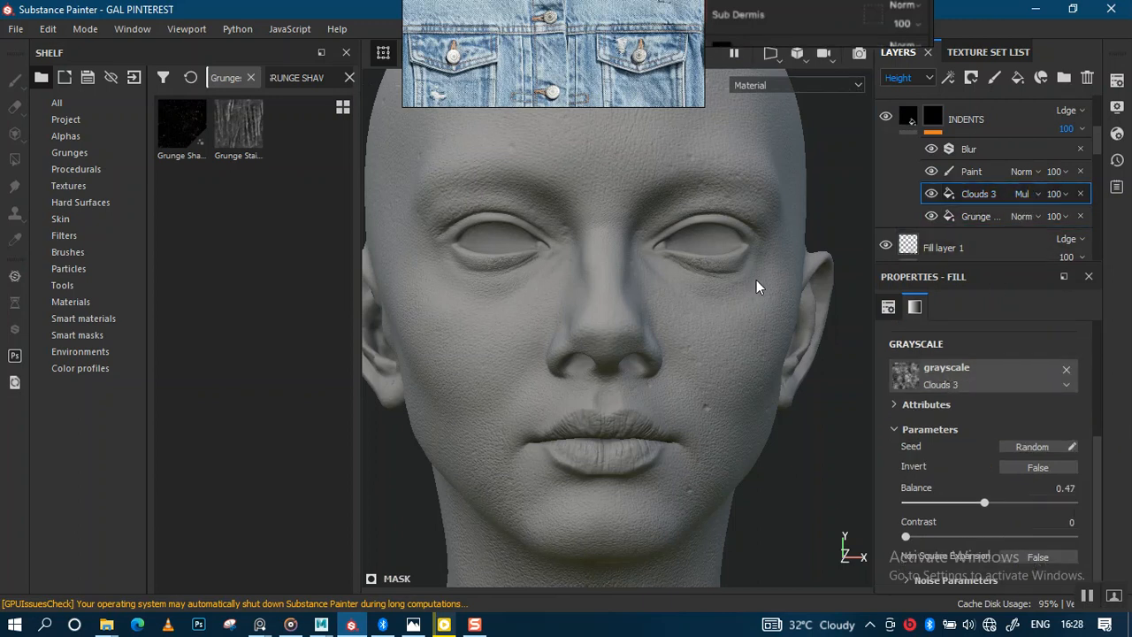
mouse_move(652, 303)
left_mouse_down("alt")
mouse_move(652, 277)
mouse_move(680, 323)
mouse_move(664, 265)
mouse_move(687, 333)
mouse_move(669, 326)
mouse_move(676, 283)
left_mouse_up("alt")
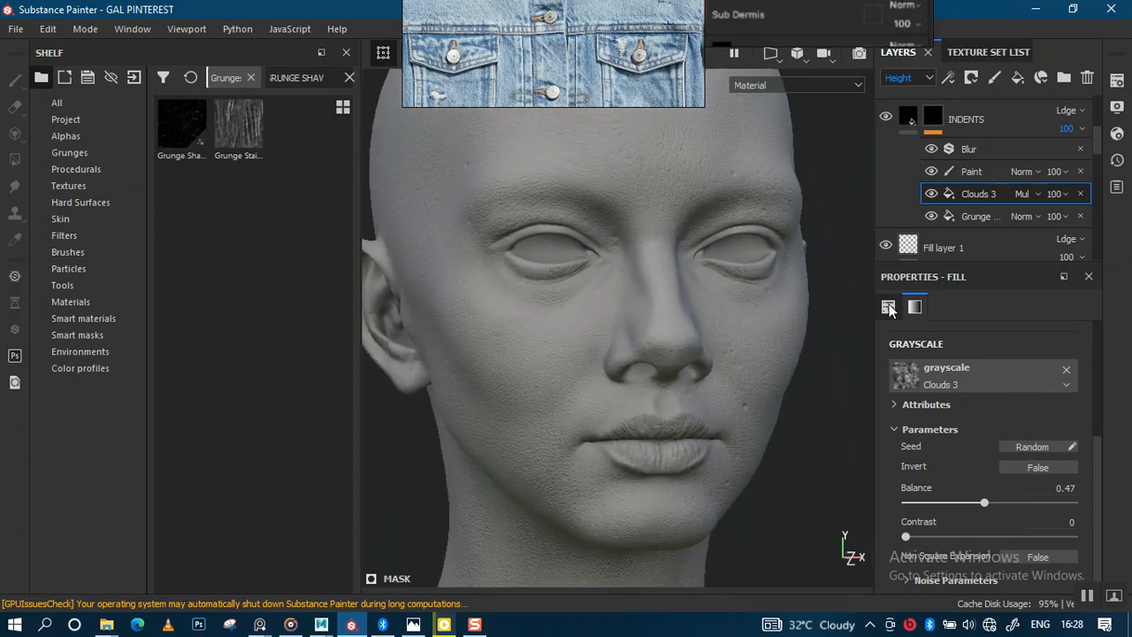
left_click(976, 218)
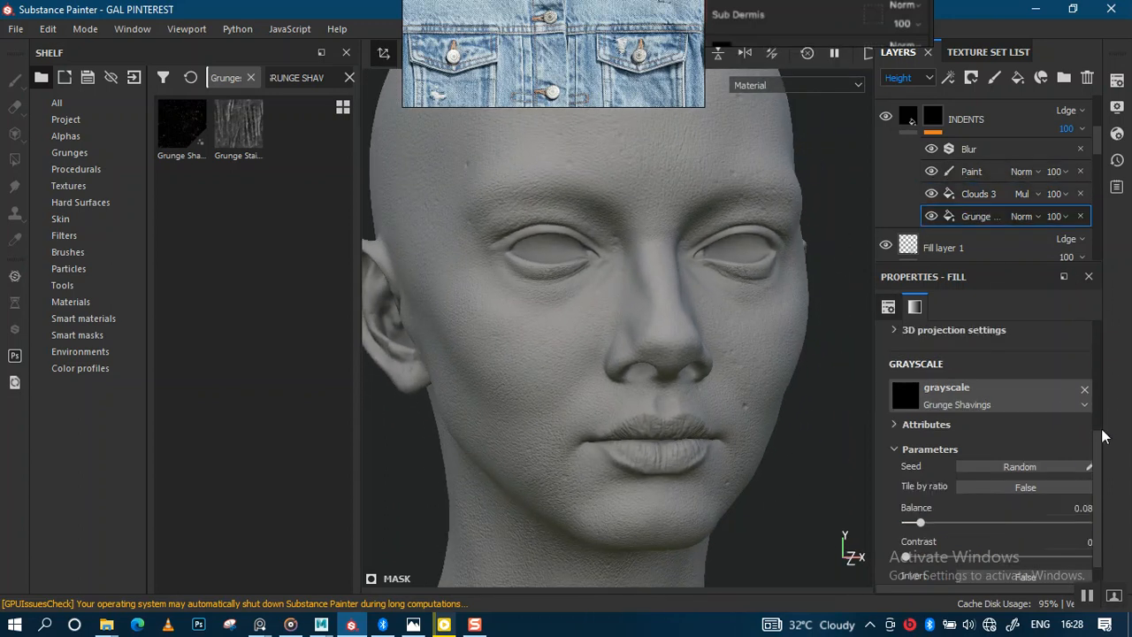
left_click_drag(1095, 472, 1096, 378)
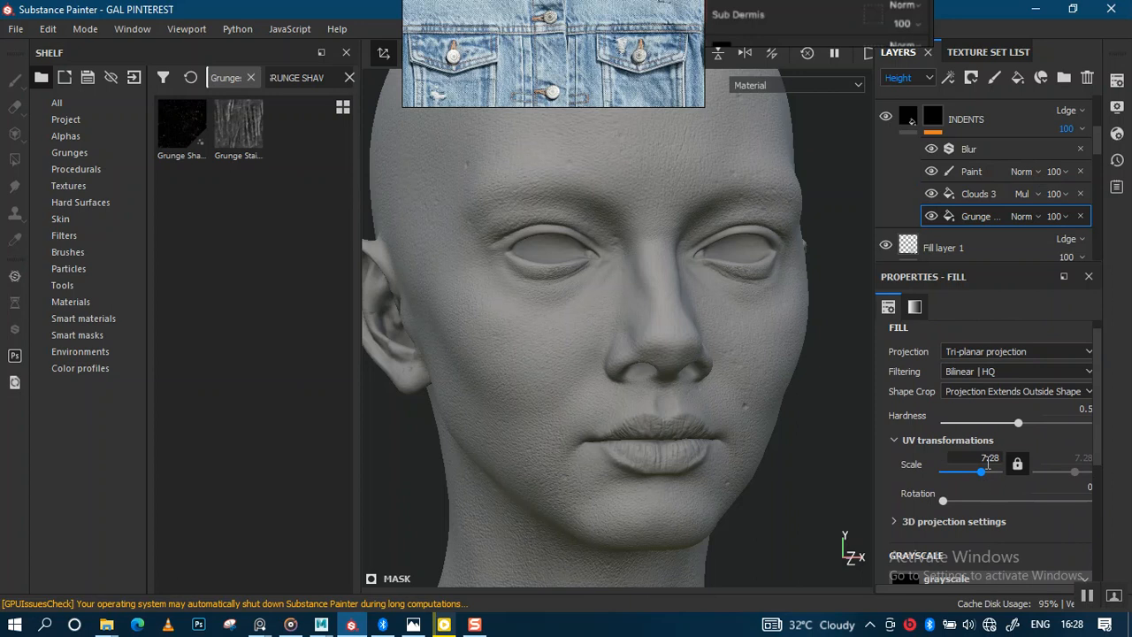
left_click(979, 199)
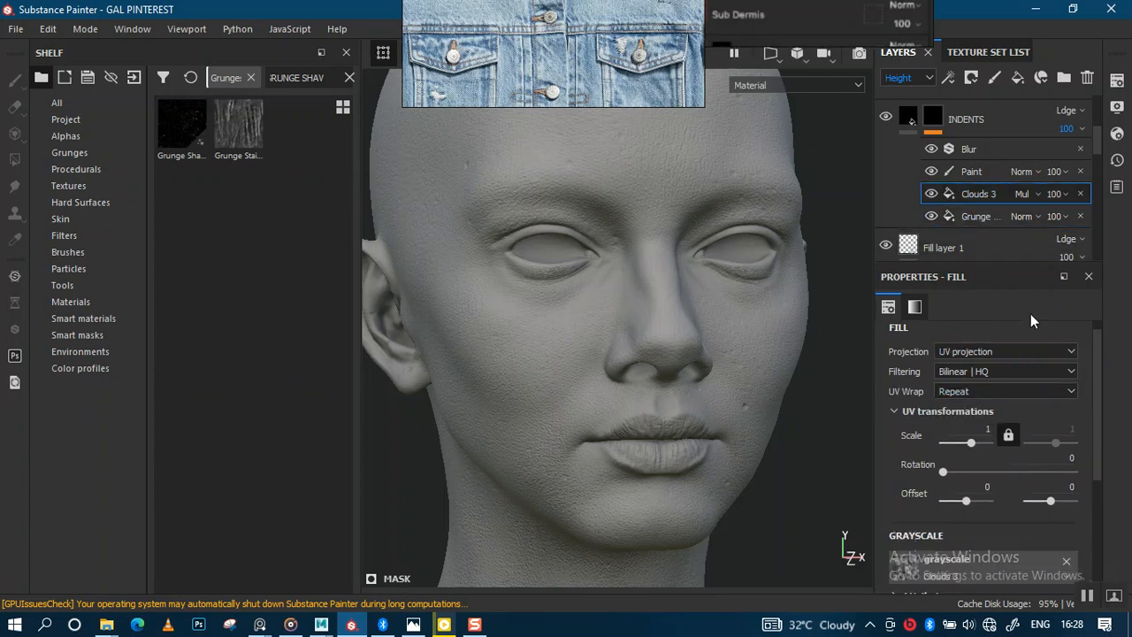
scroll(1099, 445, "down", 3)
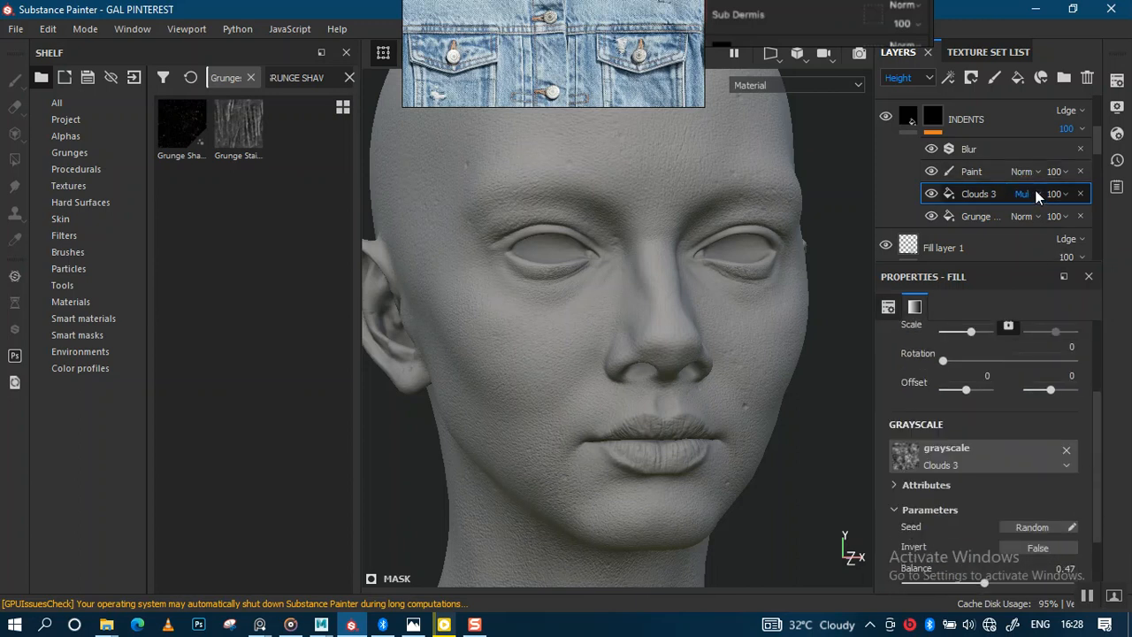
Select the INDENTS layer's Paint effect and inspect the hand-painted indents around the nose, lips and chin.
scroll(1098, 523, "down", 2)
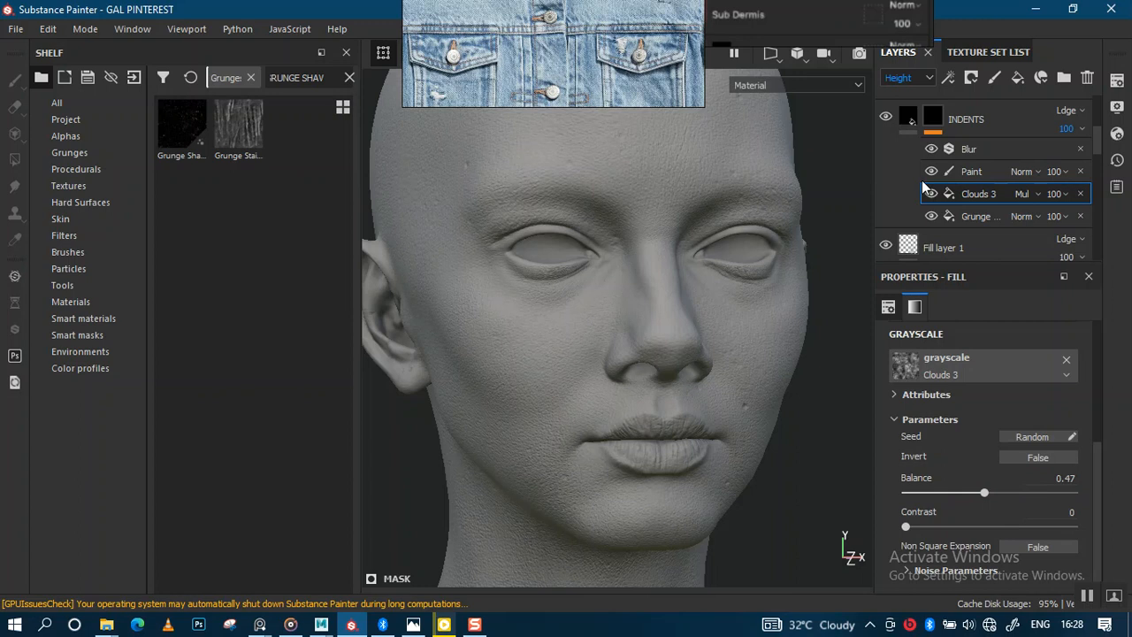
left_click(973, 171)
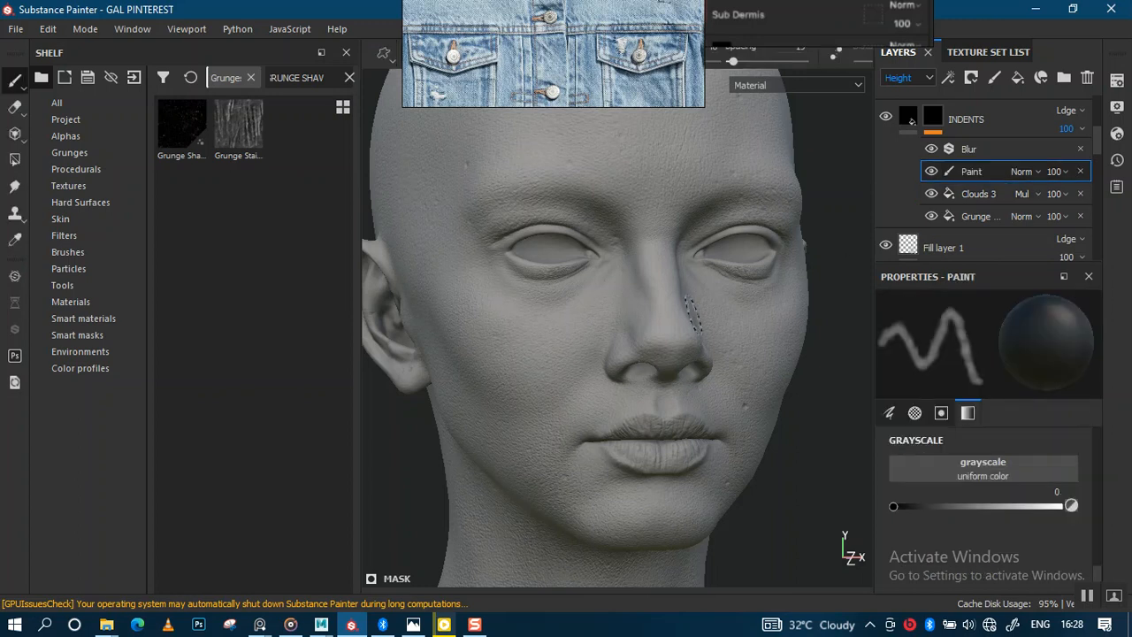
scroll(667, 300, "up", 2)
middle_click_drag(668, 301, 682, 329, "alt")
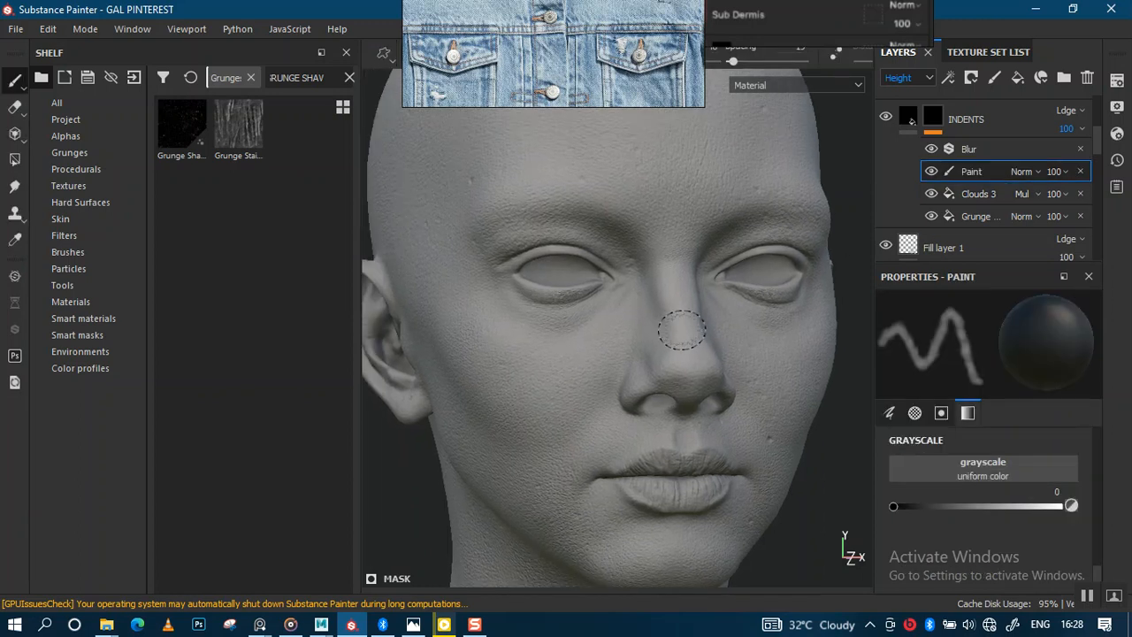
right_click_drag(667, 305, 667, 326, "alt")
middle_click_drag(675, 292, 665, 236, "alt")
right_click_drag(665, 236, 685, 376, "alt")
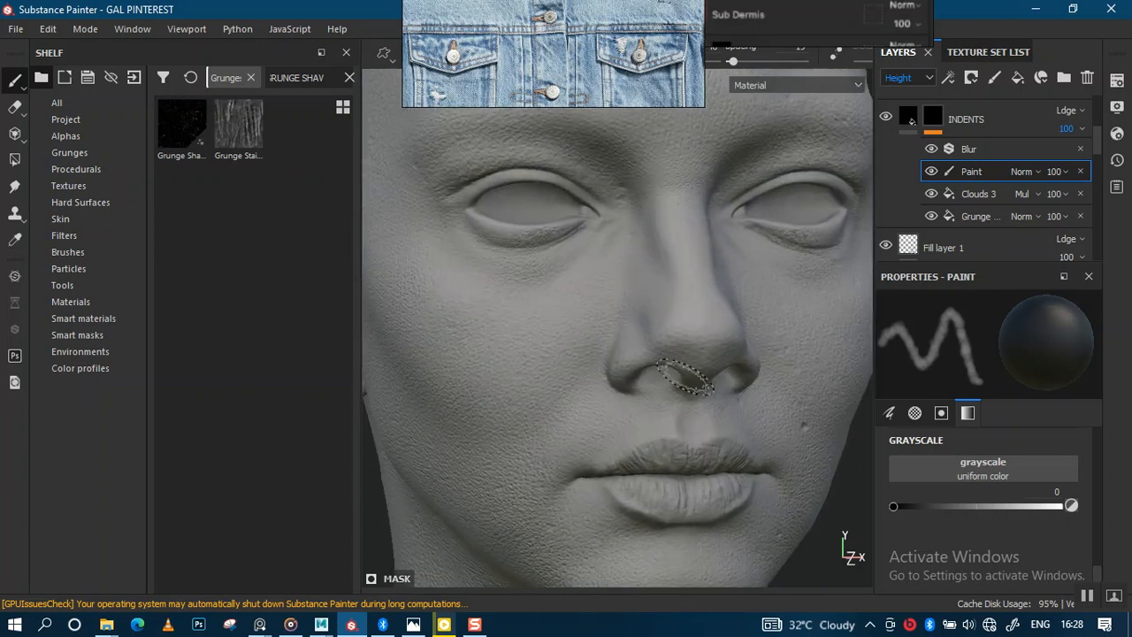
middle_click_drag(683, 376, 670, 253, "alt")
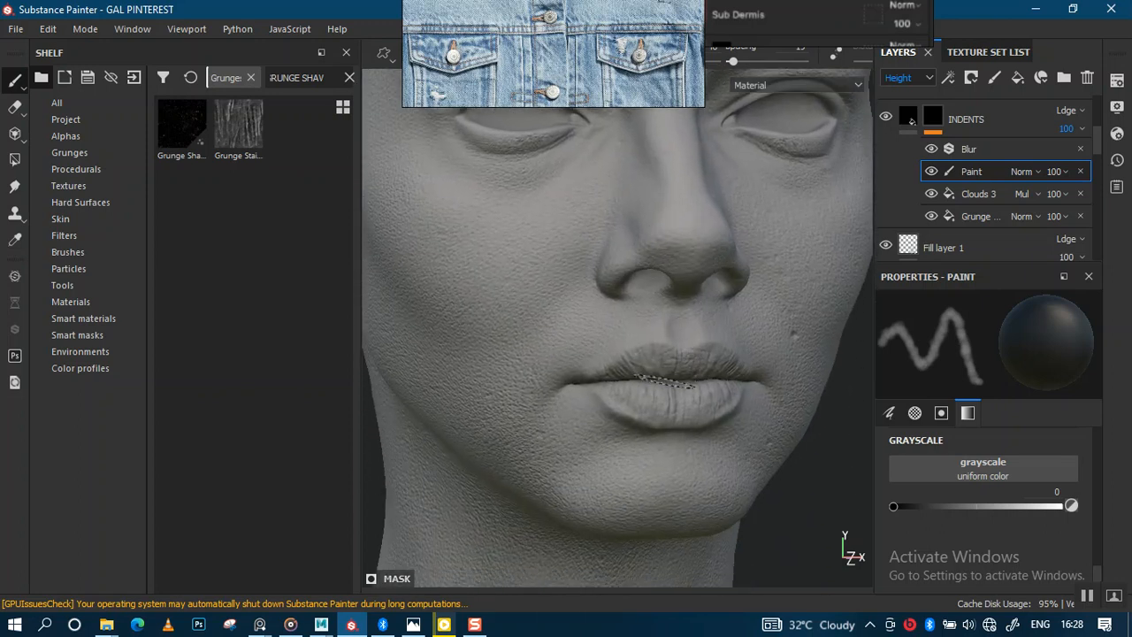
left_click_drag(684, 308, 674, 313, "alt")
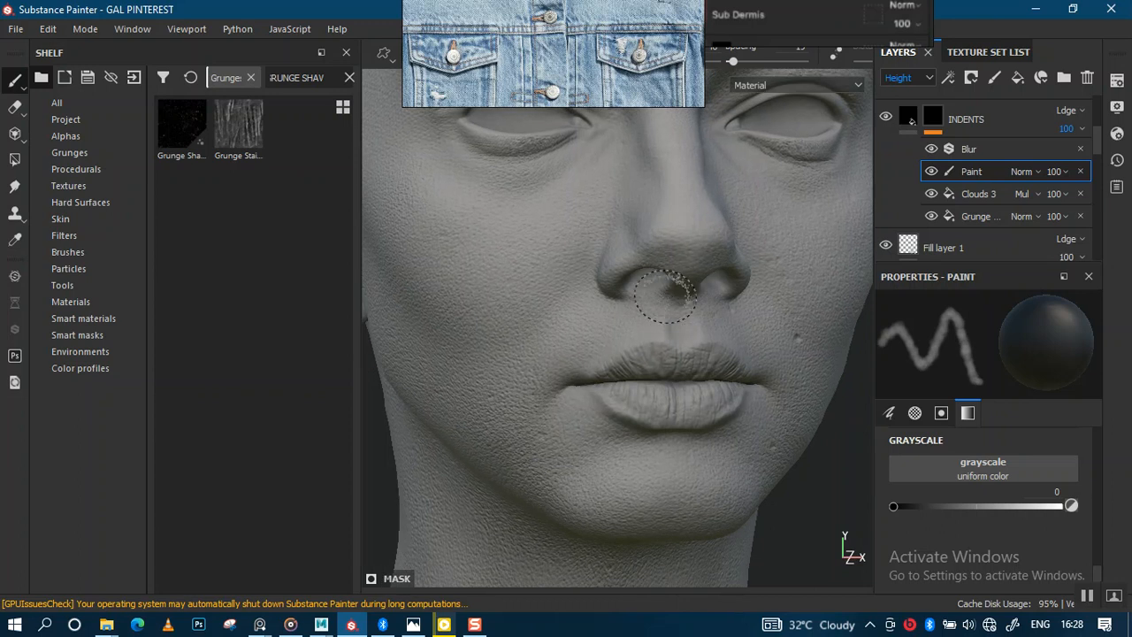
right_click_drag(680, 316, 690, 199, "alt")
middle_click_drag(675, 313, 703, 221, "alt")
middle_click_drag(660, 337, 668, 243, "alt")
mouse_move(644, 404)
left_mouse_down("alt")
mouse_move(737, 401)
mouse_move(649, 401)
left_mouse_up("alt")
middle_click_drag(652, 356, 643, 491, "alt")
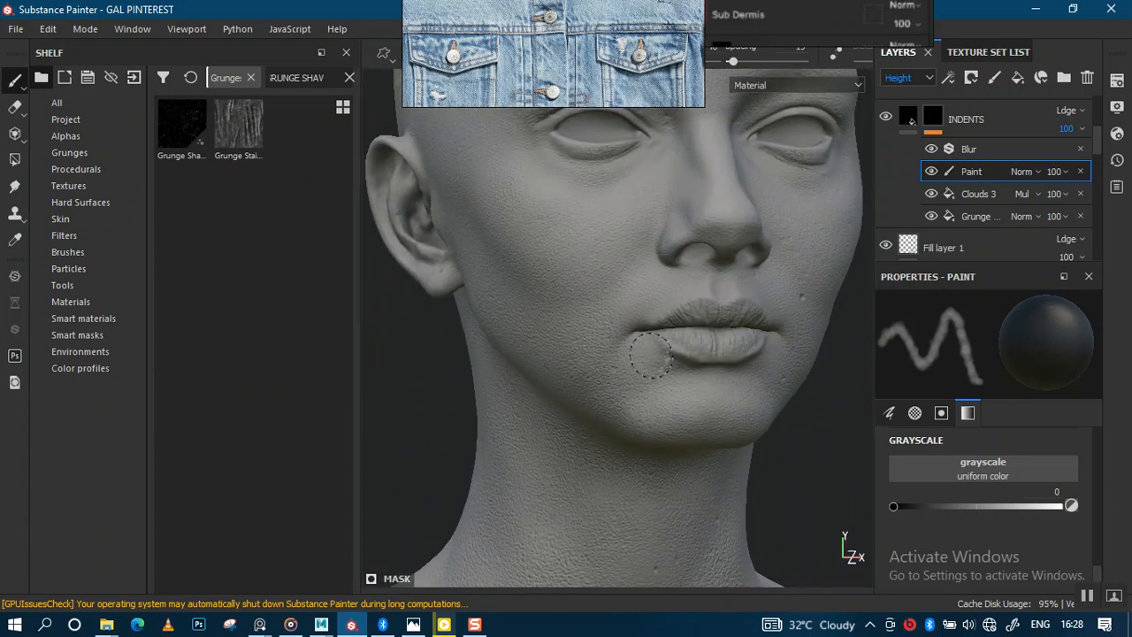
left_click_drag(632, 404, 664, 354, "alt")
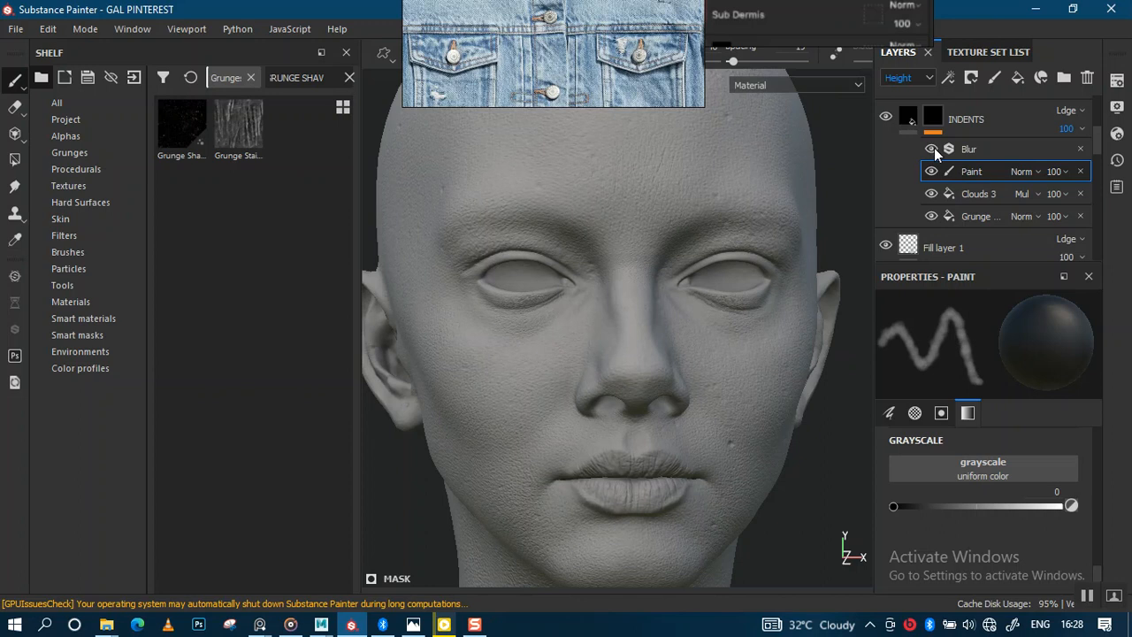
right_click_drag(835, 253, 836, 403, "alt")
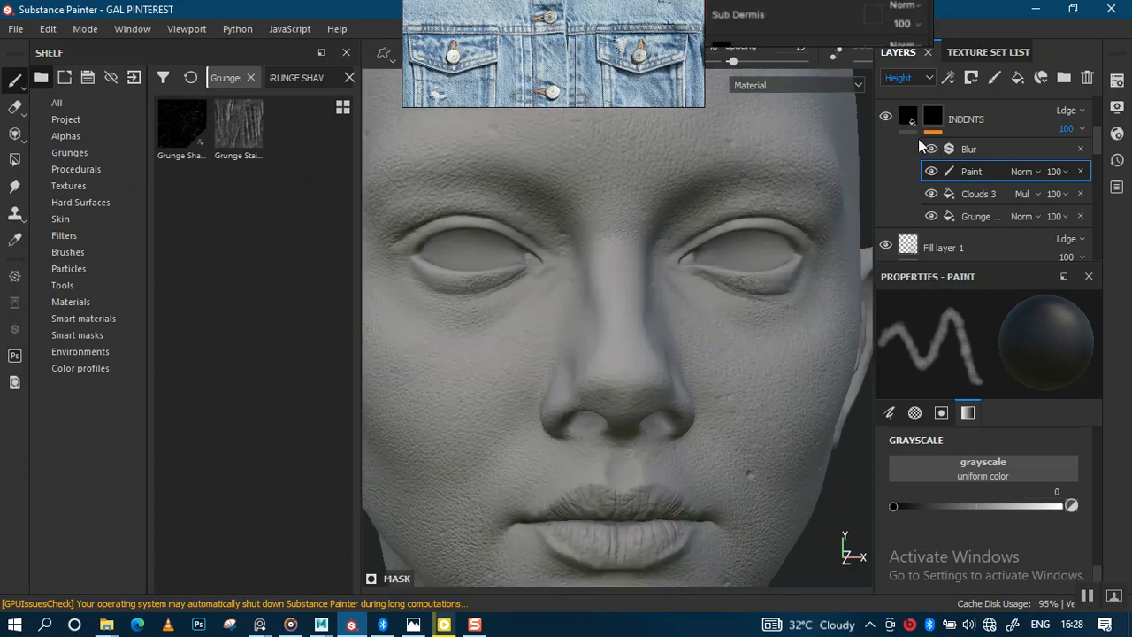
Toggle the INDENTS Blur effect off and on to compare the indents with and without blurring.
left_click(931, 149)
left_click_drag(695, 253, 684, 303, "alt")
middle_click_drag(659, 303, 766, 387, "alt")
middle_click_drag(697, 309, 736, 325, "alt")
mouse_move(735, 326)
right_mouse_down("alt")
mouse_move(729, 381)
mouse_move(731, 331)
right_mouse_up("alt")
mouse_move(702, 268)
left_mouse_down("alt")
mouse_move(769, 264)
mouse_move(699, 277)
mouse_move(612, 248)
left_mouse_up("alt")
middle_click_drag(611, 245, 656, 285, "alt")
left_click_drag(657, 284, 639, 299, "alt")
middle_click_drag(639, 299, 684, 262, "alt")
left_click_drag(684, 262, 701, 245, "alt")
middle_click_drag(746, 240, 759, 313, "alt")
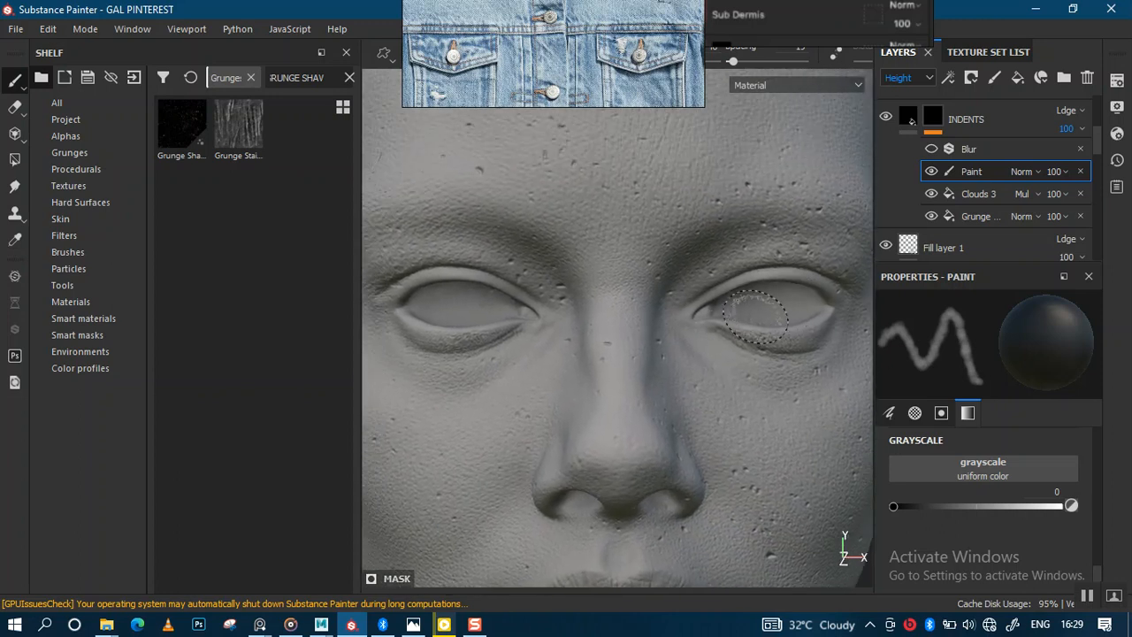
left_click(931, 148)
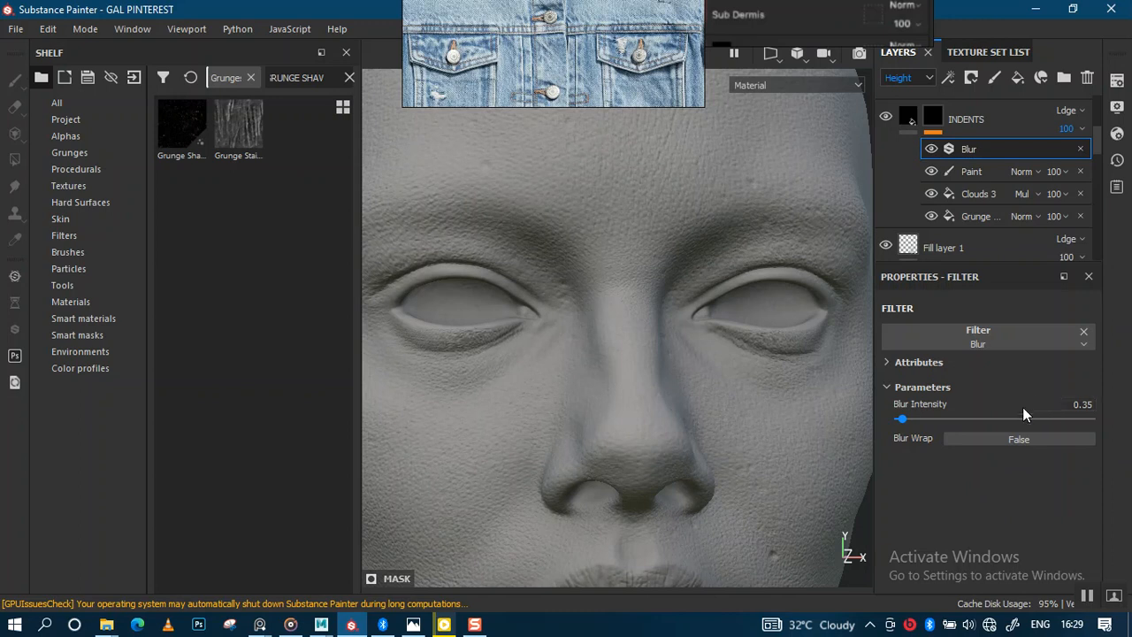
Lower the INDENTS layer's Height opacity to 69.
right_click_drag(703, 349, 687, 304, "alt")
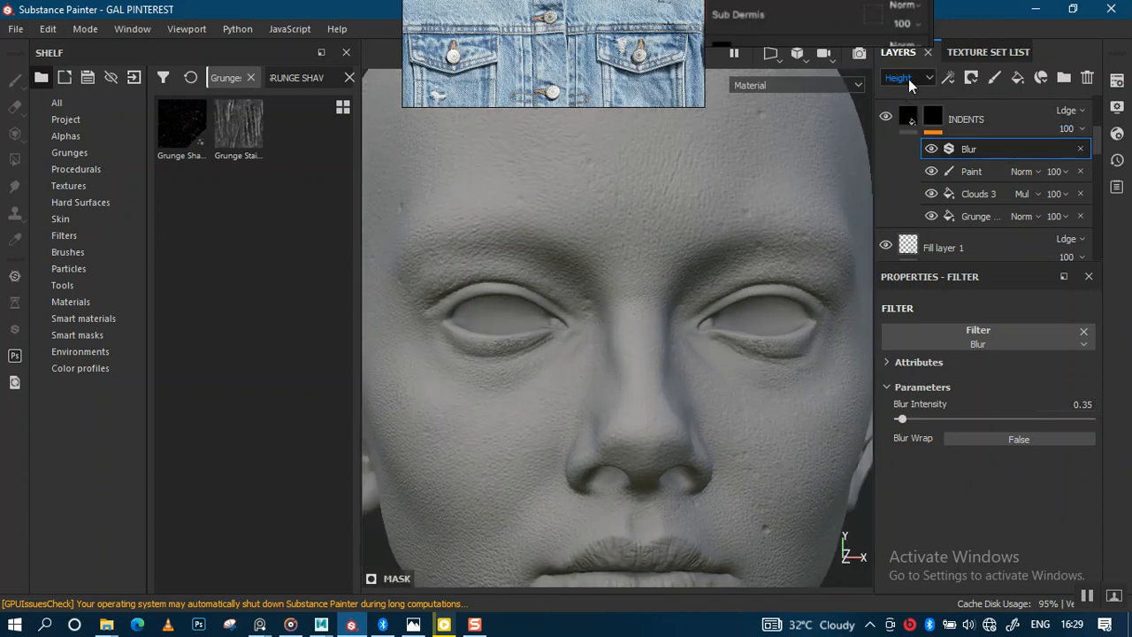
left_click(1082, 129)
left_click_drag(1081, 159, 1083, 164)
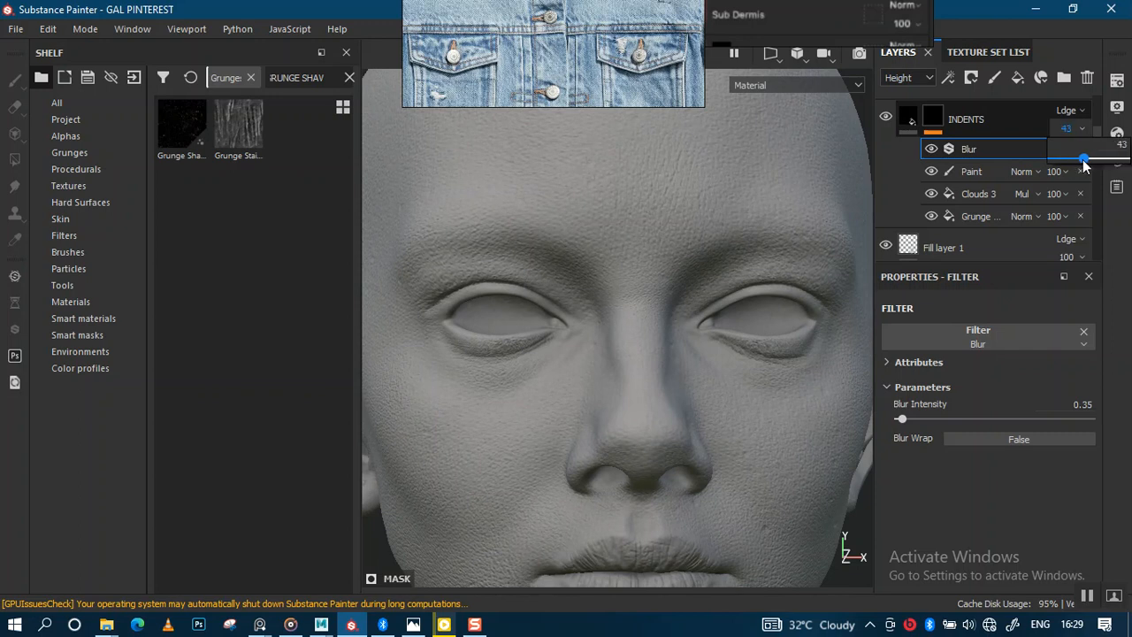
left_click_drag(705, 291, 845, 282, "alt")
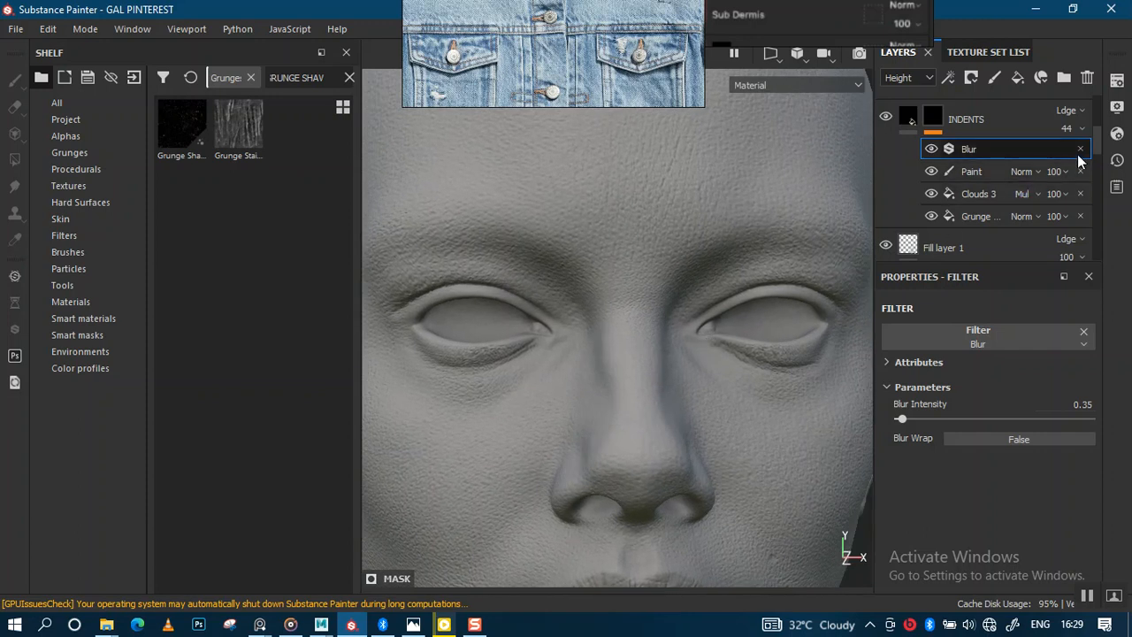
left_click(1081, 128)
left_click_drag(1085, 159, 1104, 165)
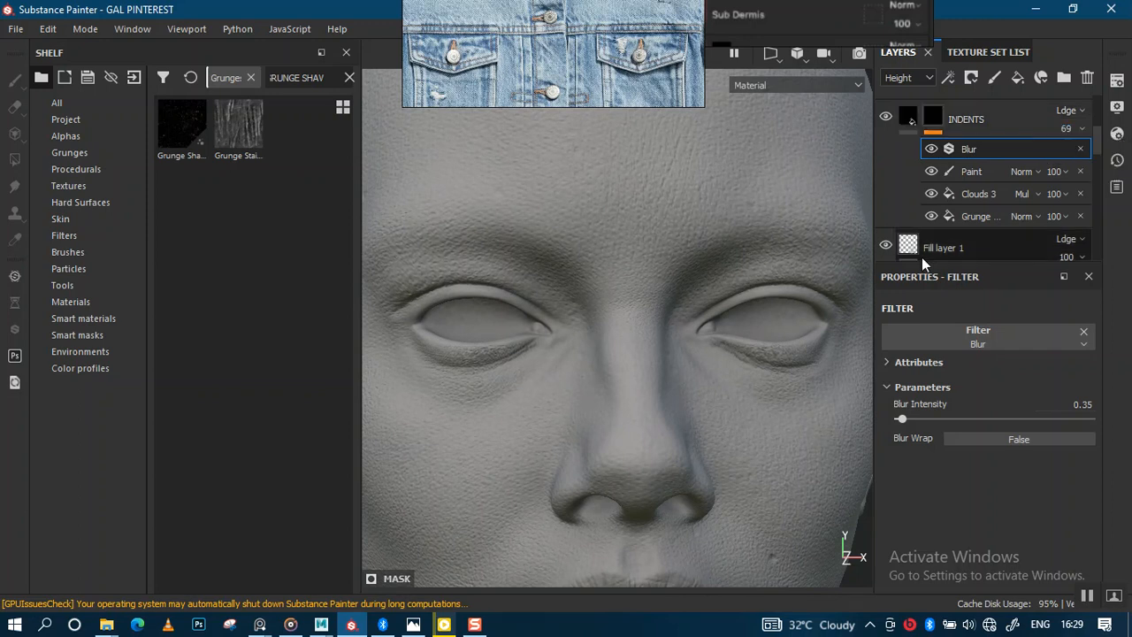
Scroll up the layer stack to the PIMPLES layer and its effects.
scroll(678, 410, "down", 2)
middle_click_drag(677, 410, 693, 261, "alt")
left_click_drag(693, 261, 729, 303, "alt")
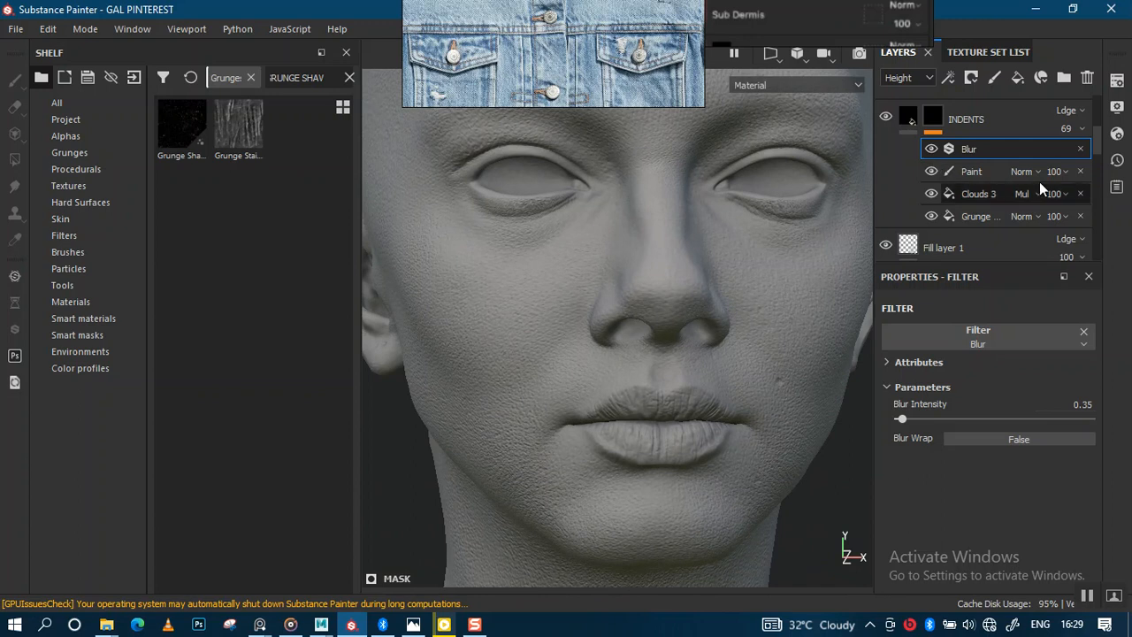
scroll(1008, 133, "up", 3)
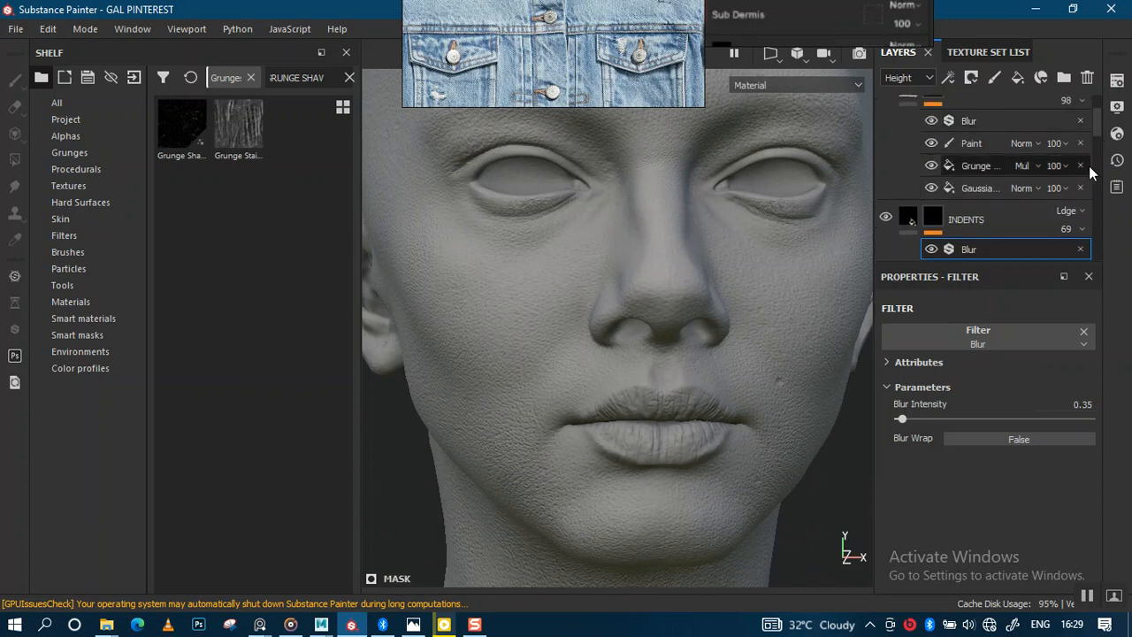
scroll(1096, 126, "up", 2)
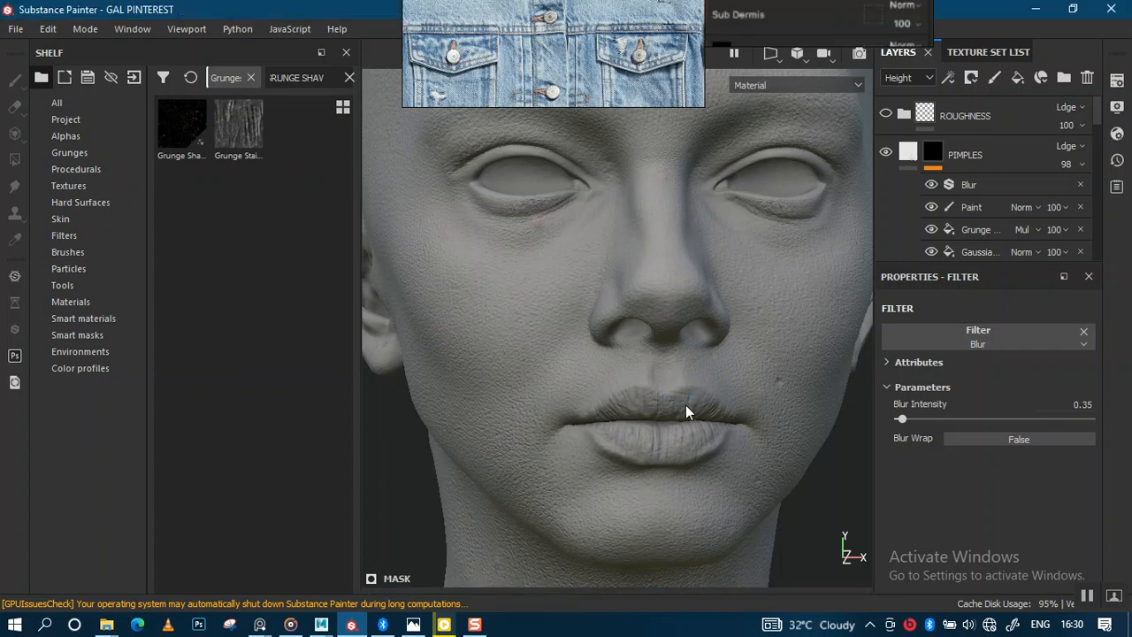
left_click_drag(1093, 112, 1100, 154)
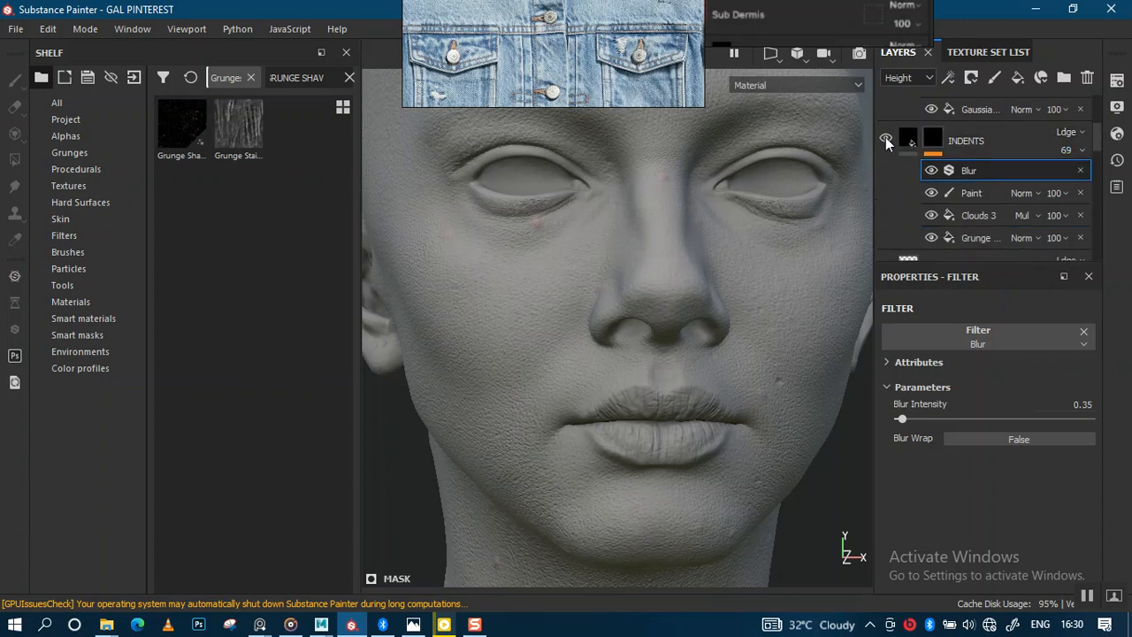
left_click_drag(1092, 147, 1093, 117)
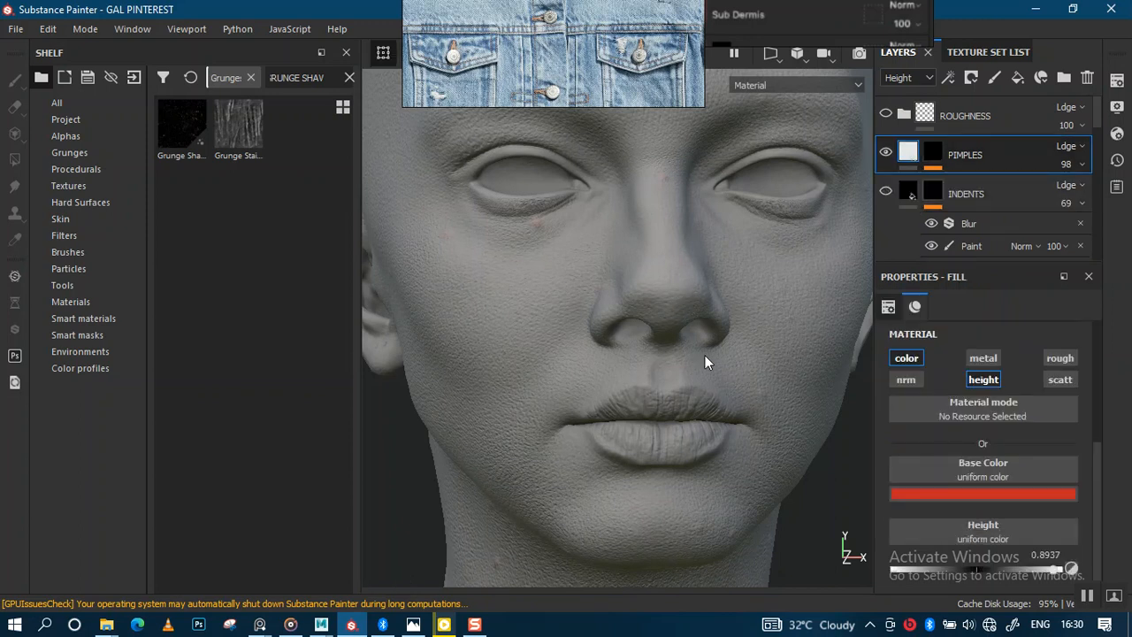
Review the PIMPLES layer's fill material, Paint effect and Gaussian Spots fill settings.
scroll(705, 356, "down", 1)
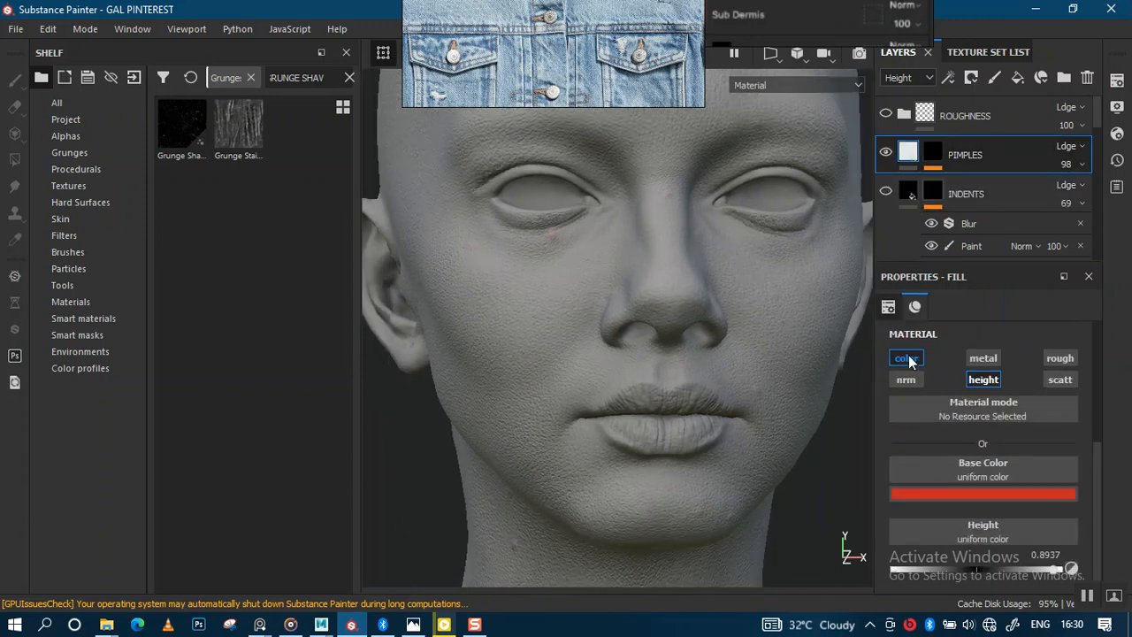
left_click(983, 494)
left_click_drag(1097, 501, 1097, 504)
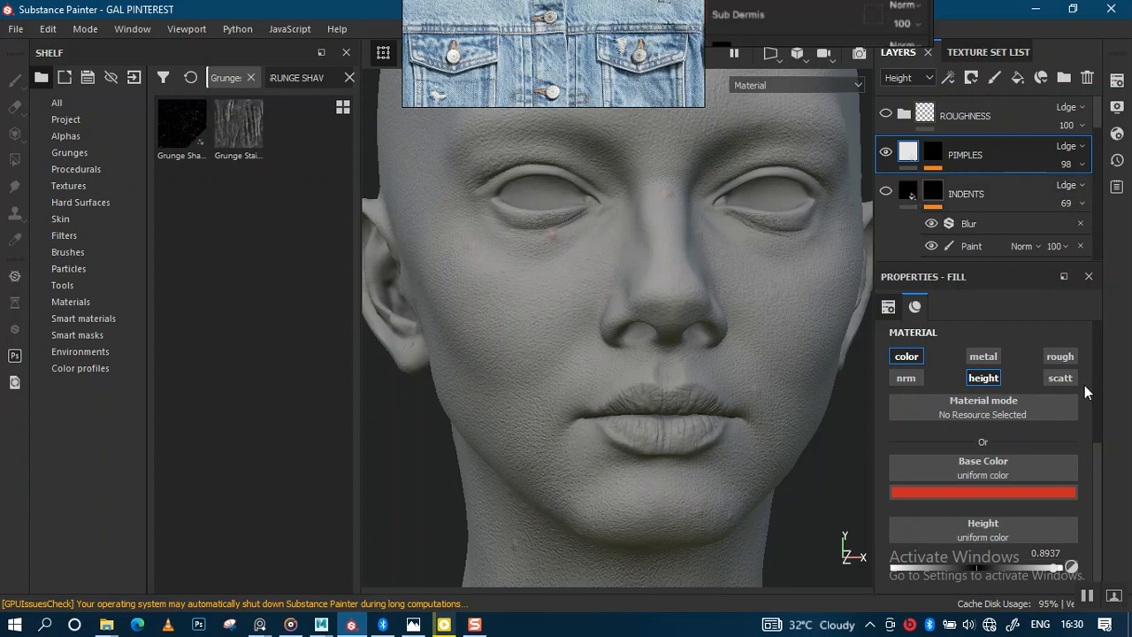
left_click_drag(1097, 467, 1094, 375)
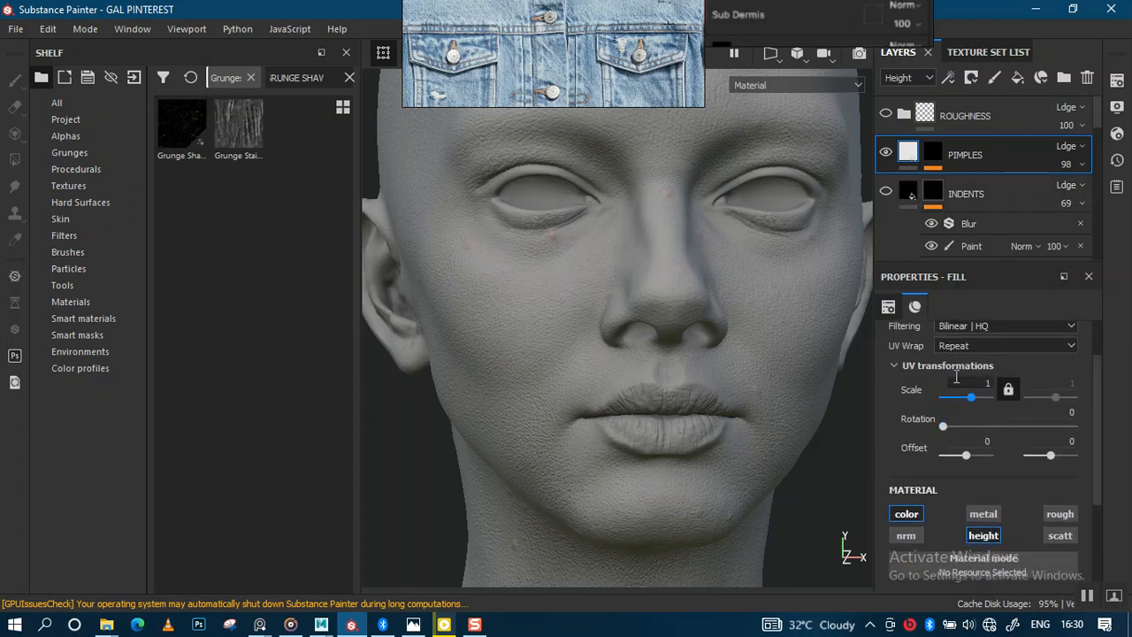
left_click(935, 158)
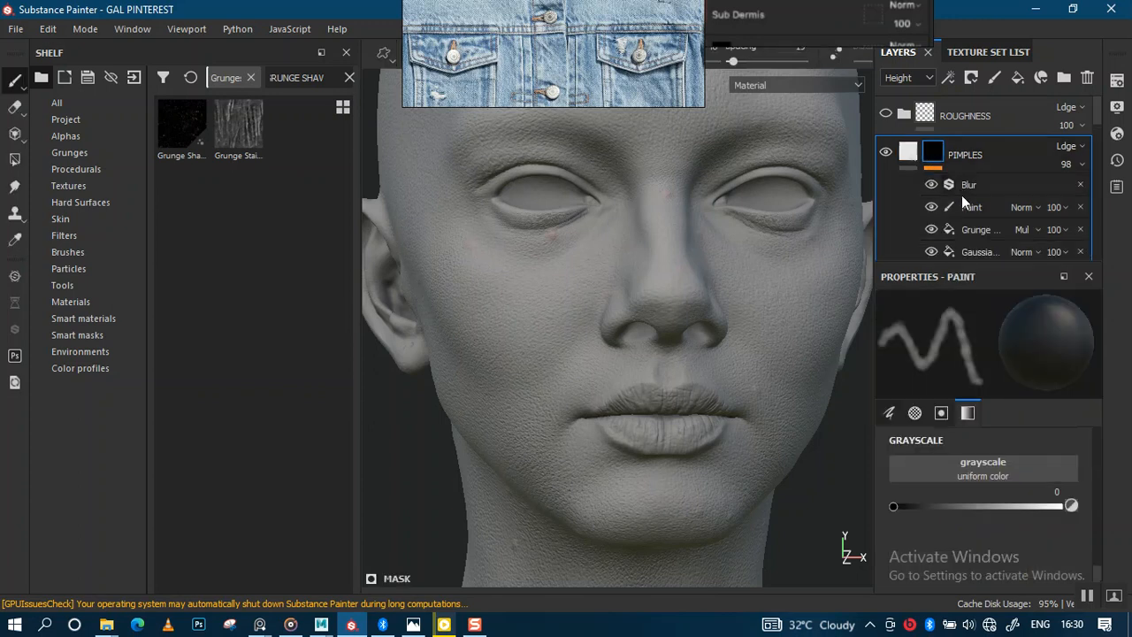
left_click_drag(1094, 116, 1094, 137)
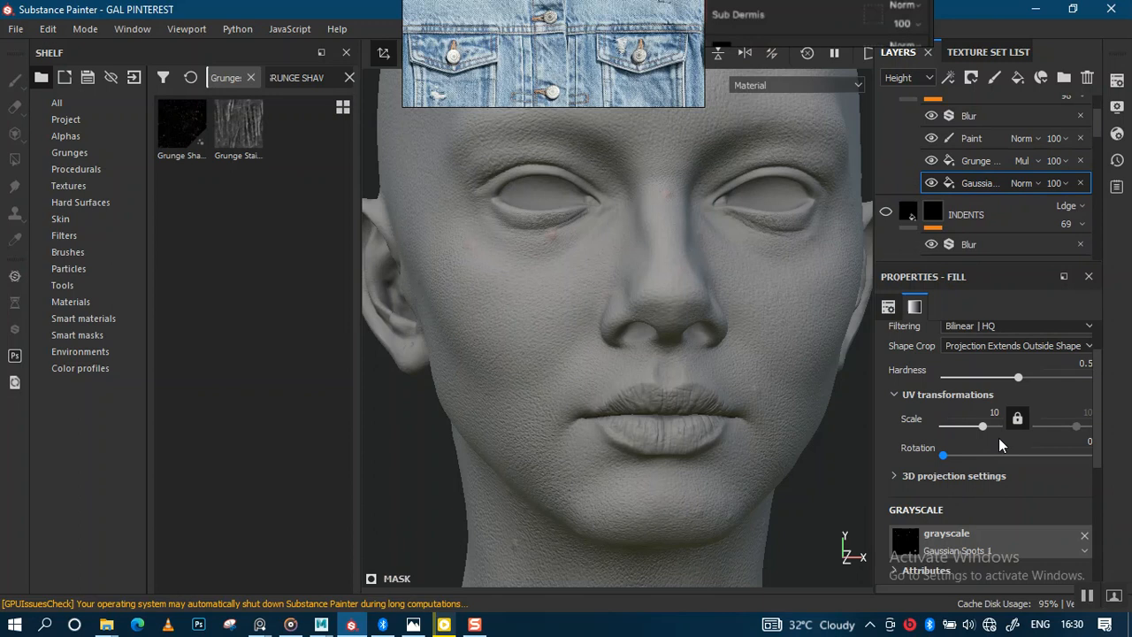
left_click_drag(1096, 449, 1095, 439)
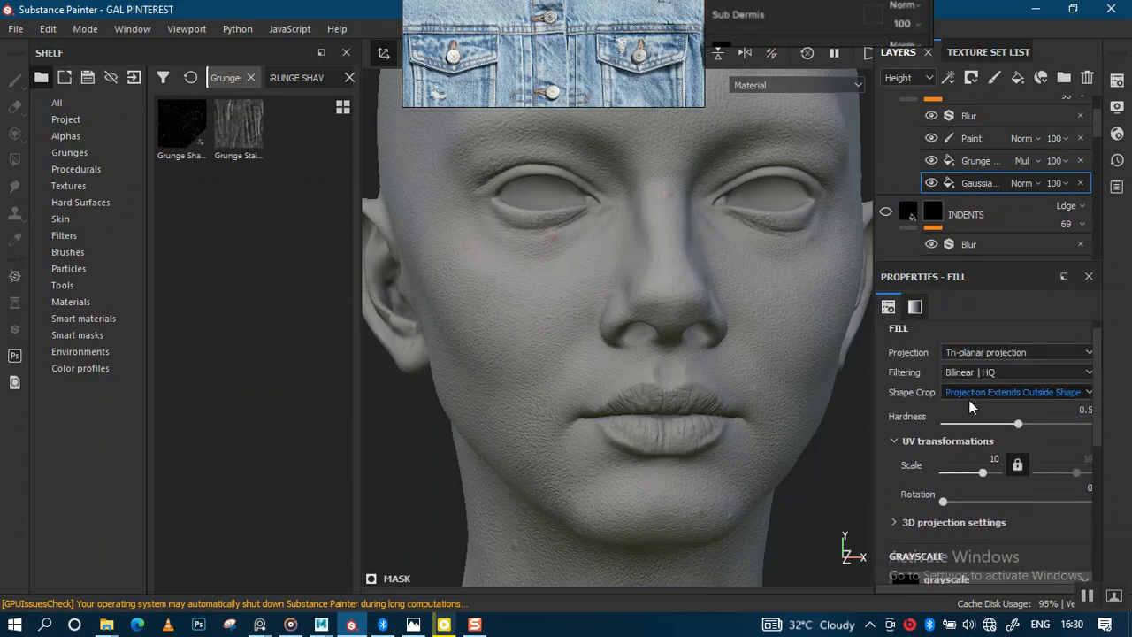
left_click_drag(1094, 470, 1100, 506)
scroll(1092, 487, "down", 3)
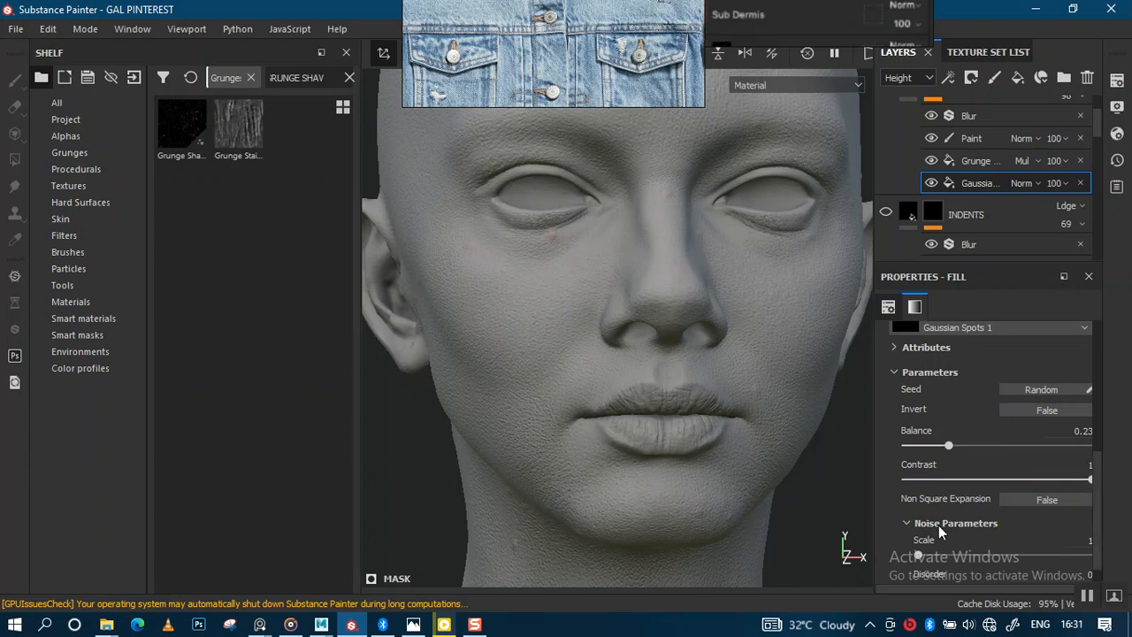
scroll(907, 529, "up", 1)
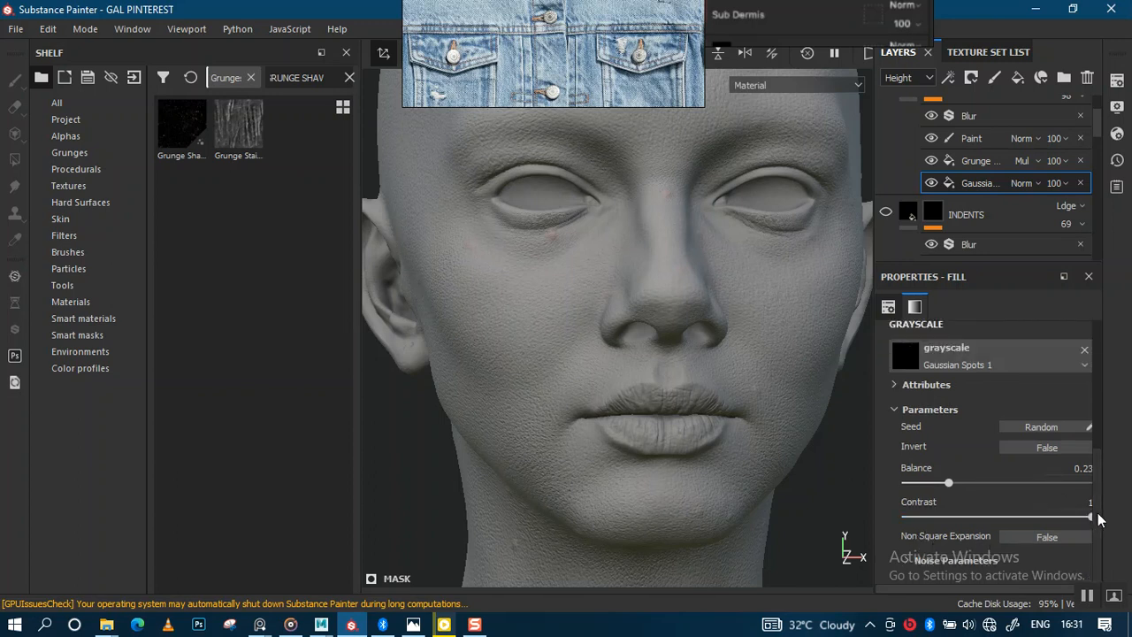
scroll(1101, 509, "up", 6)
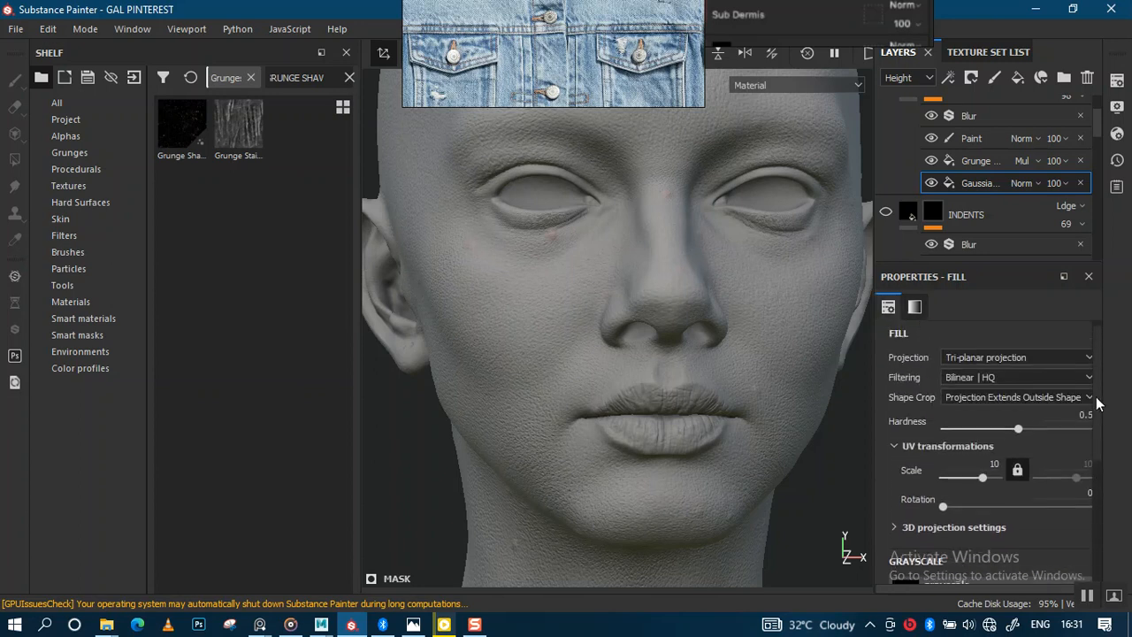
Toggle the PIMPLES layer's Grunge effect off and on to compare the pimple mask, then select its Paint effect.
left_click(1026, 161)
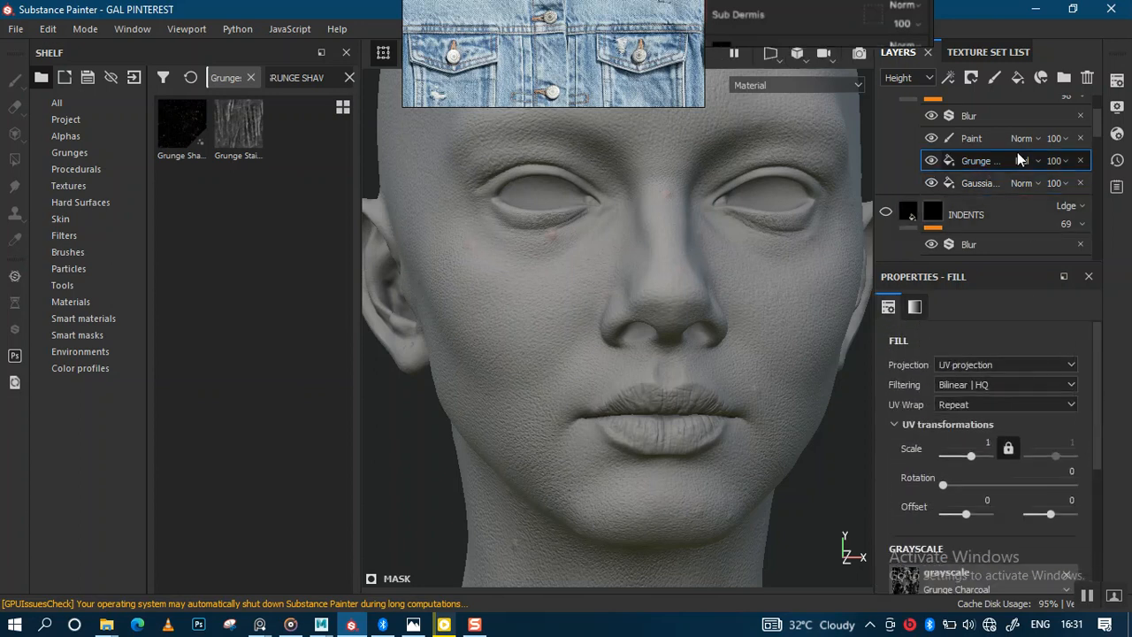
left_click_drag(451, 274, 580, 279, "alt")
right_click_drag(590, 286, 584, 350, "alt")
middle_click_drag(573, 305, 598, 337, "alt")
left_click_drag(597, 342, 632, 278, "alt")
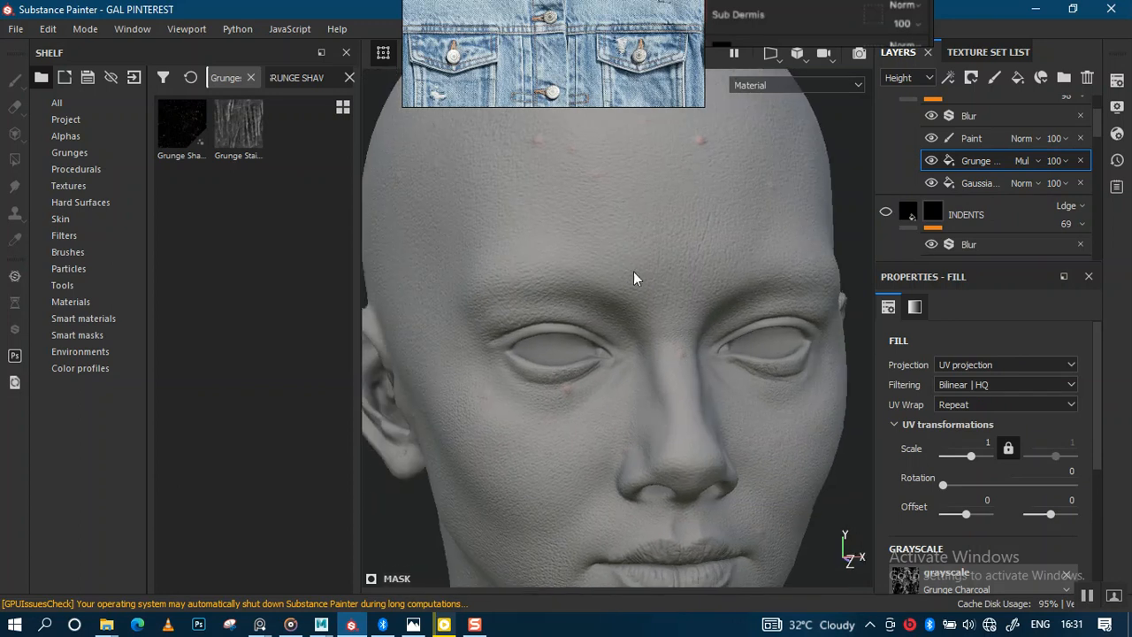
left_click_drag(717, 320, 555, 269, "alt")
right_click_drag(597, 284, 610, 215, "alt")
left_click(931, 162)
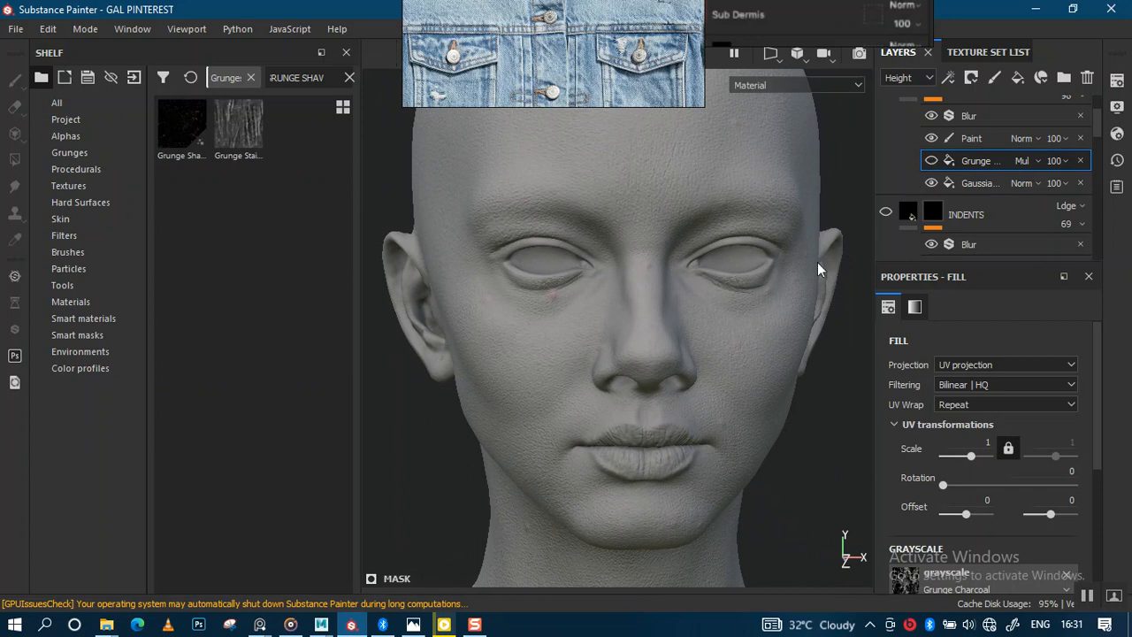
left_click_drag(654, 309, 727, 274, "alt")
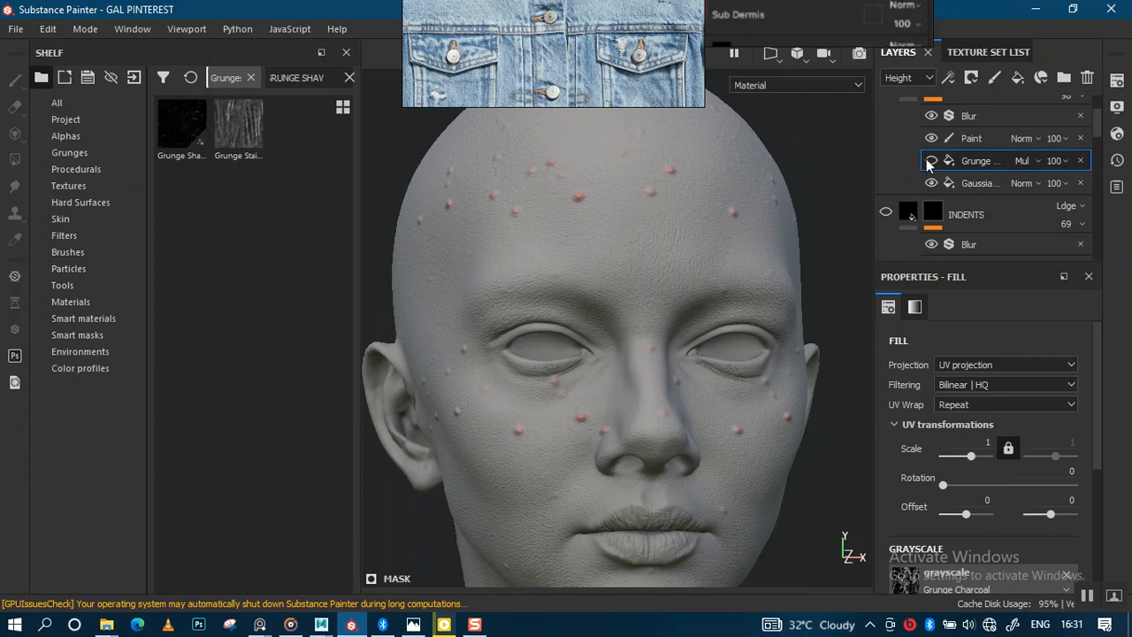
left_click_drag(672, 298, 699, 221, "alt")
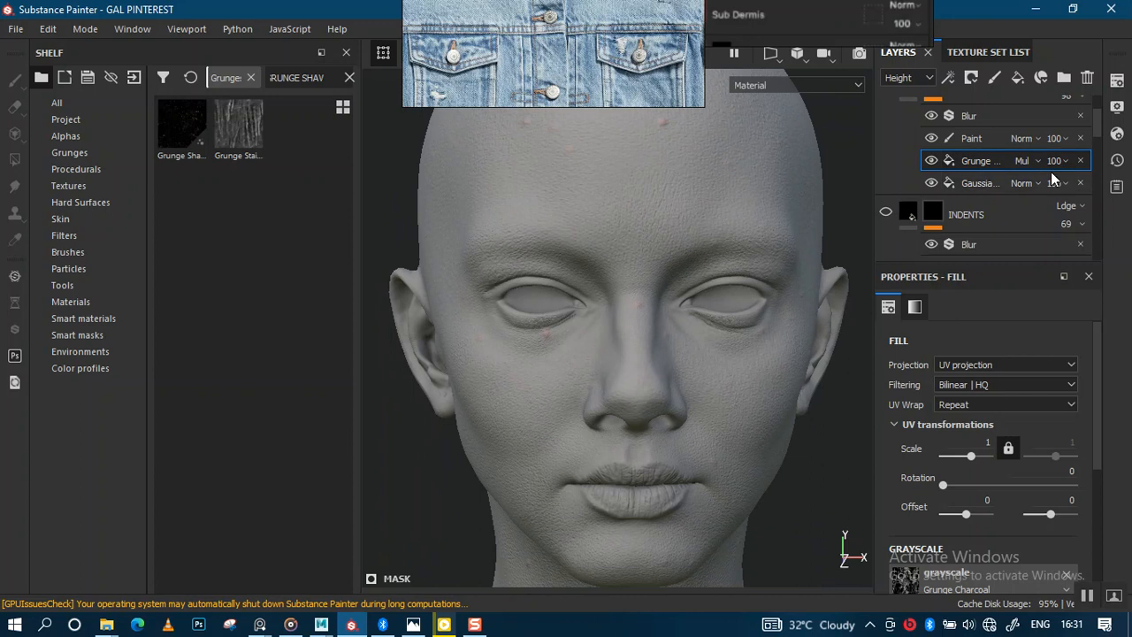
left_click(975, 139)
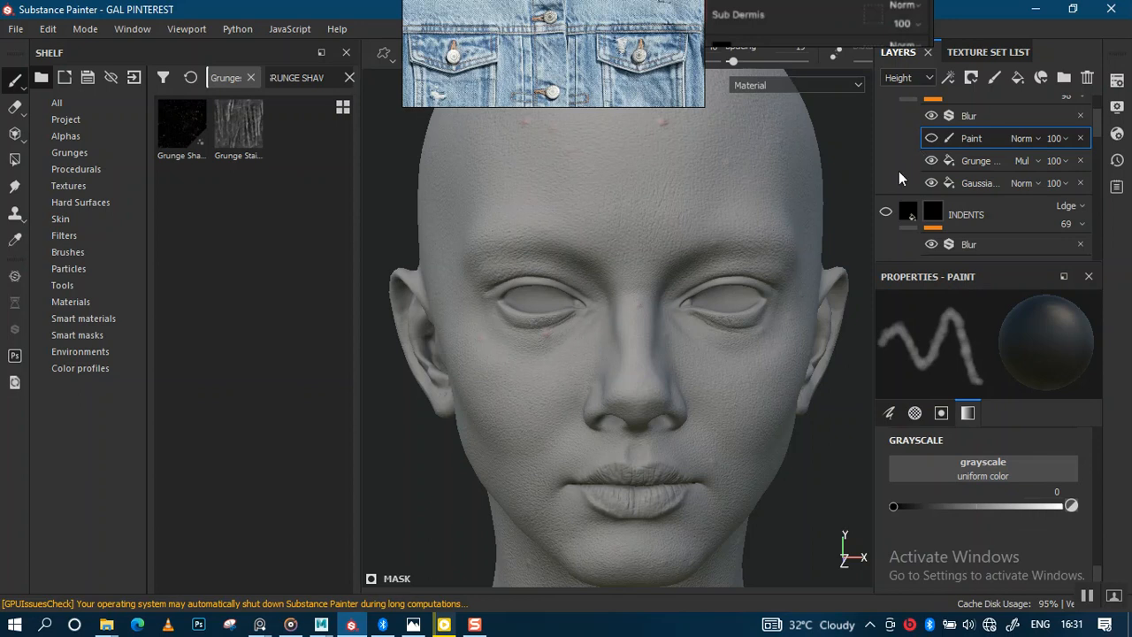
Try painting a large white pimple on the chin in the PIMPLES layer's Paint effect.
left_click_drag(741, 320, 705, 324, "alt")
left_click_drag(643, 314, 787, 338, "alt")
left_click_drag(607, 368, 725, 365, "alt")
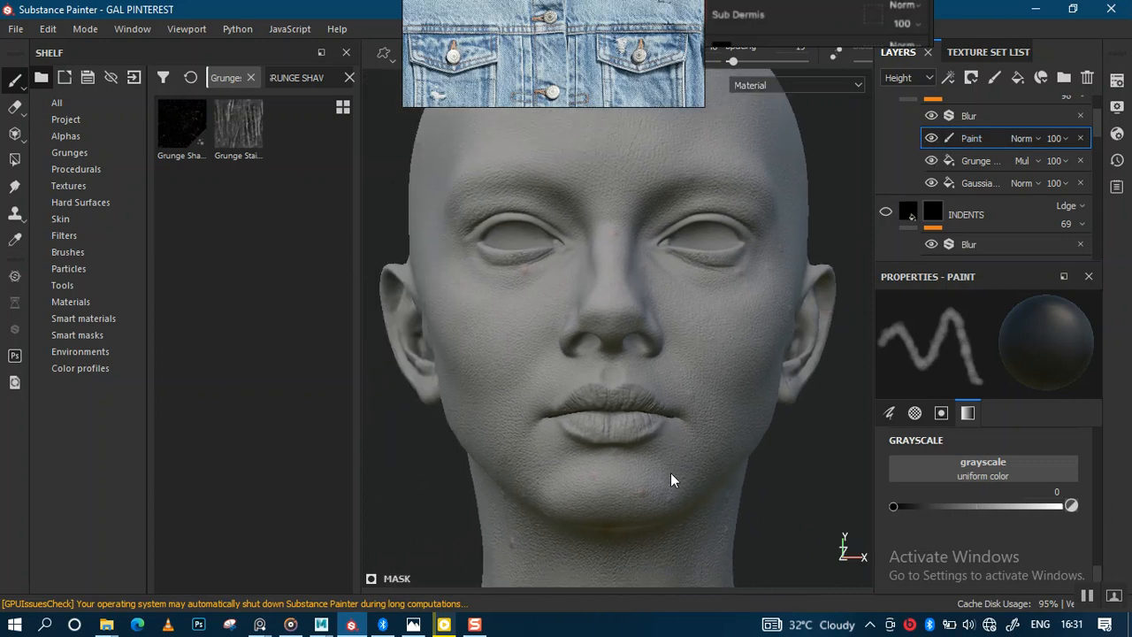
right_click_drag(654, 465, 667, 501, "alt")
middle_click_drag(666, 500, 679, 420, "alt")
right_click_drag(679, 420, 686, 519, "alt")
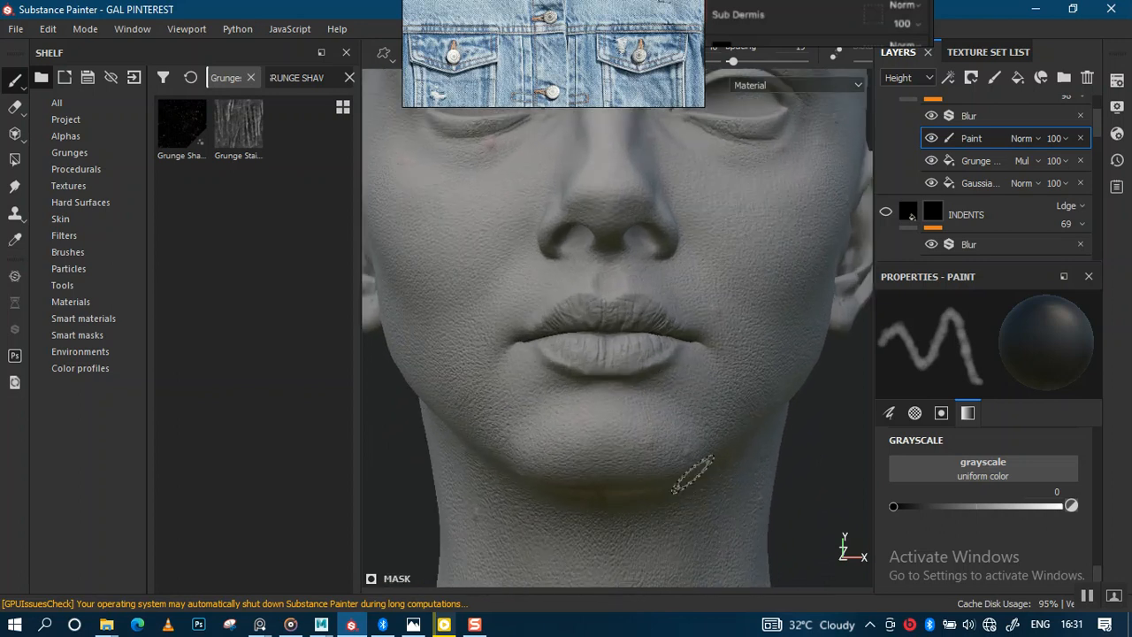
key("x")
right_click_drag(687, 454, 662, 481, "alt")
left_click_drag(630, 445, 648, 419)
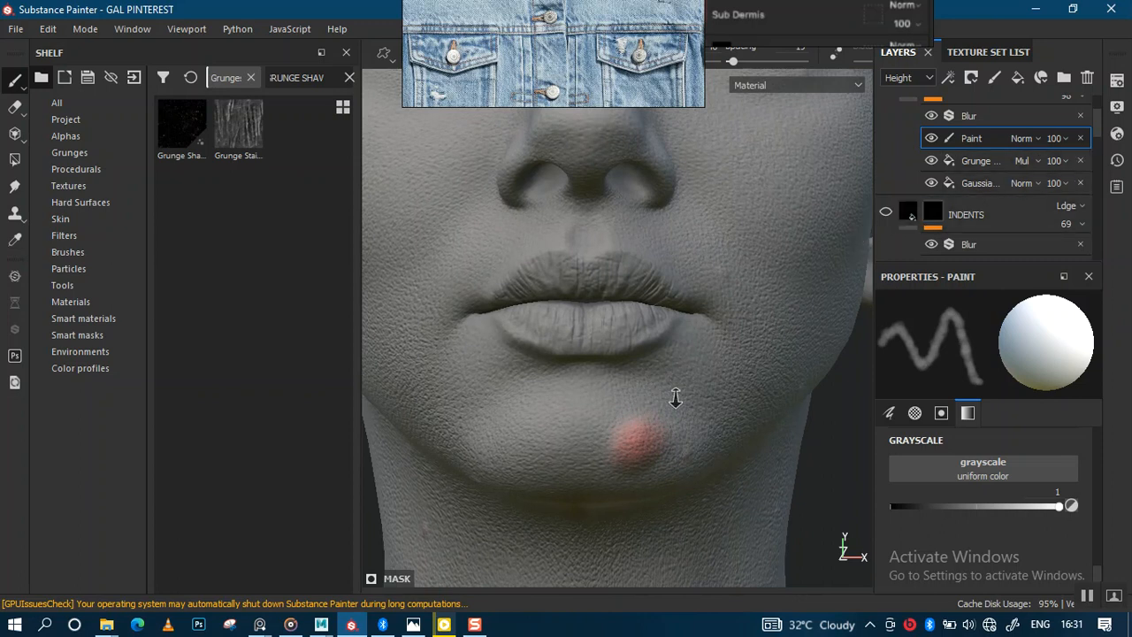
left_click_drag(675, 395, 681, 403, "alt")
key("ctrl+z")
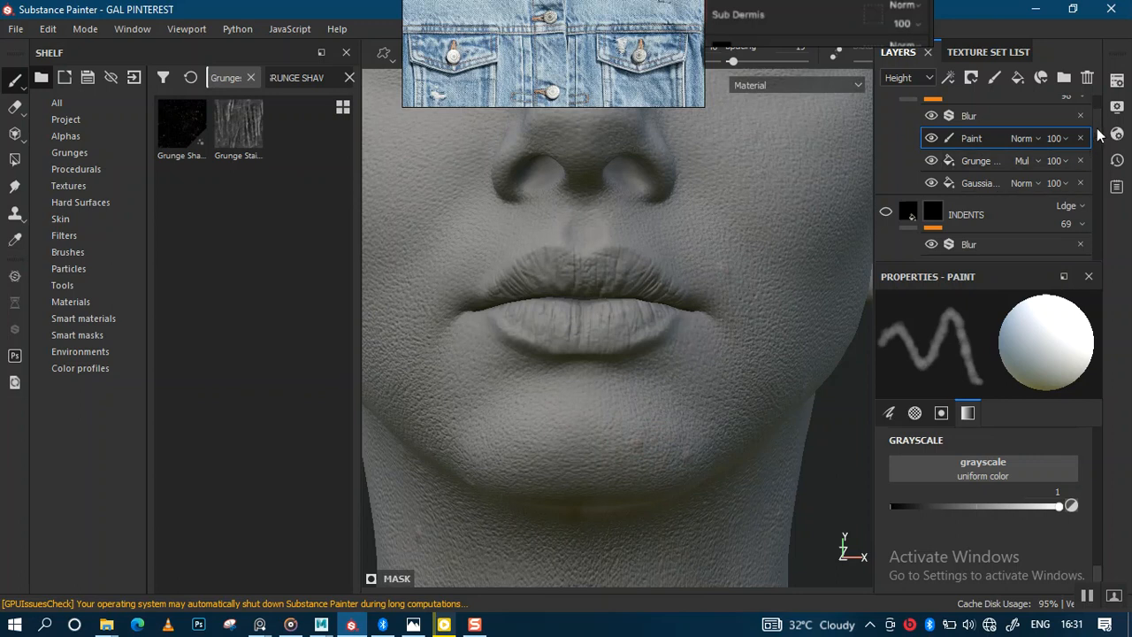
Return to the PIMPLES layer and set the brush stroke opacity to 100.
left_click_drag(1096, 131, 1095, 110)
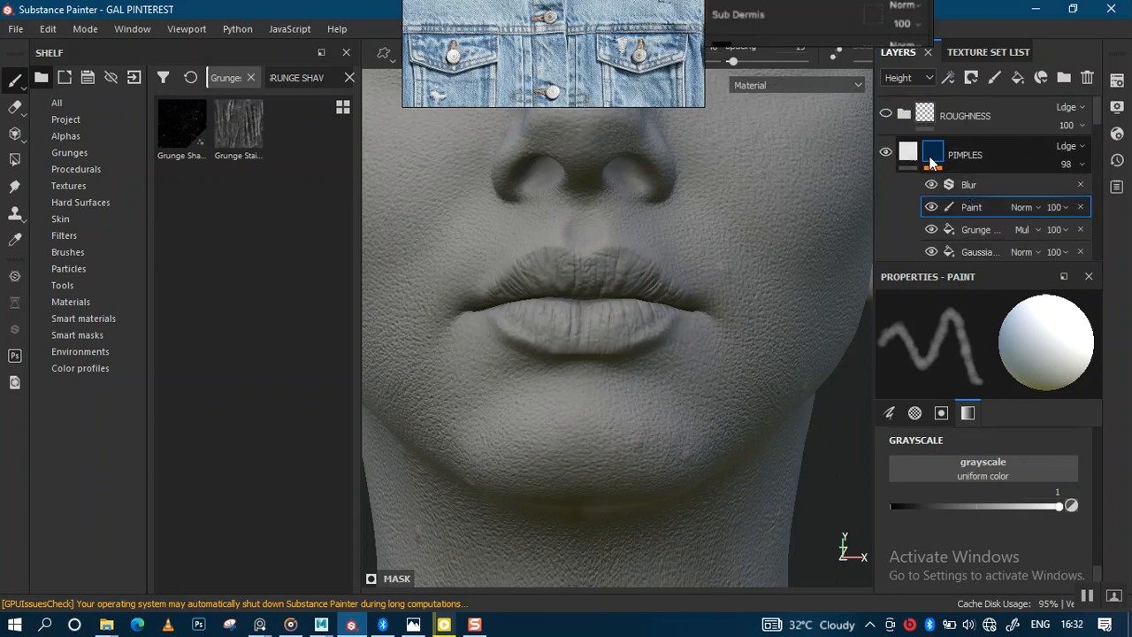
left_click(876, 249)
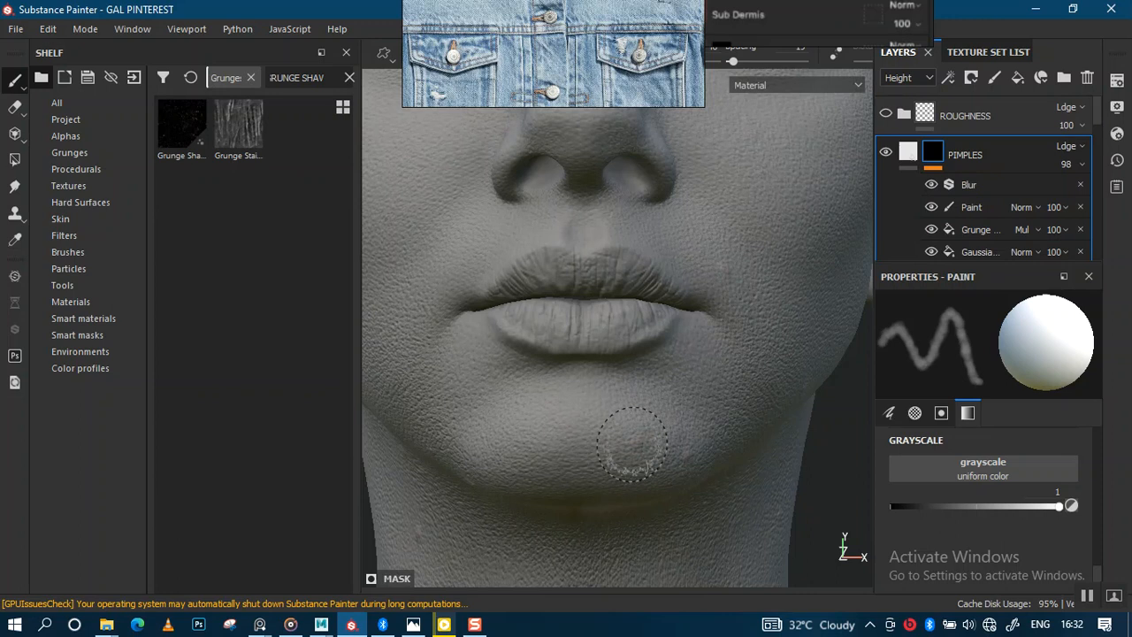
left_click_drag(548, 57, 249, 143)
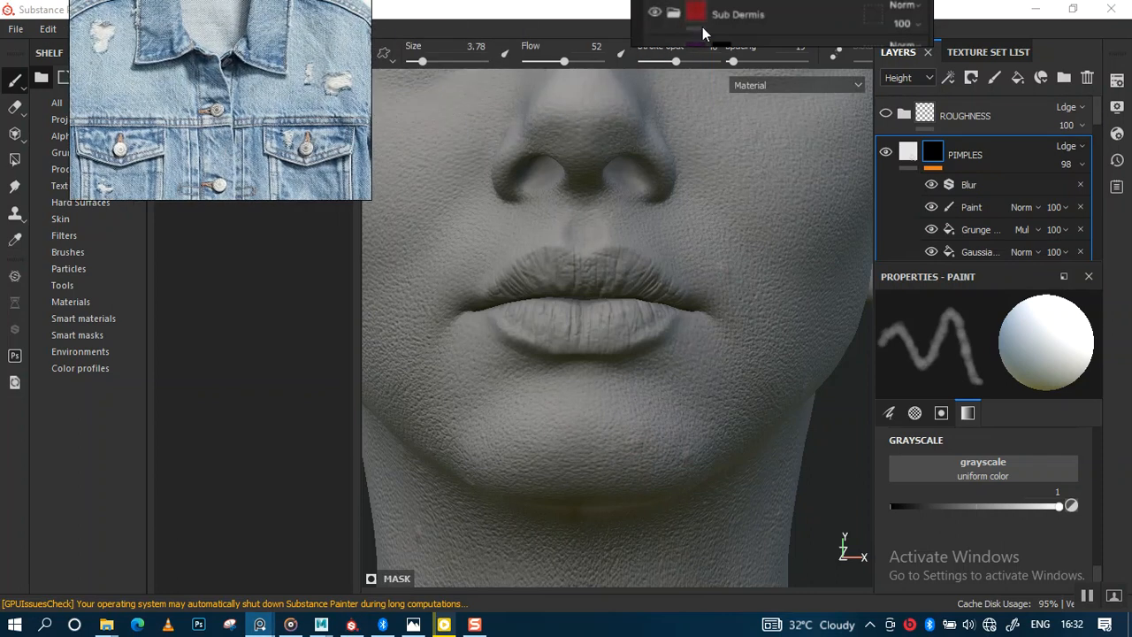
left_click_drag(702, 26, 837, 21)
left_click_drag(679, 60, 730, 64)
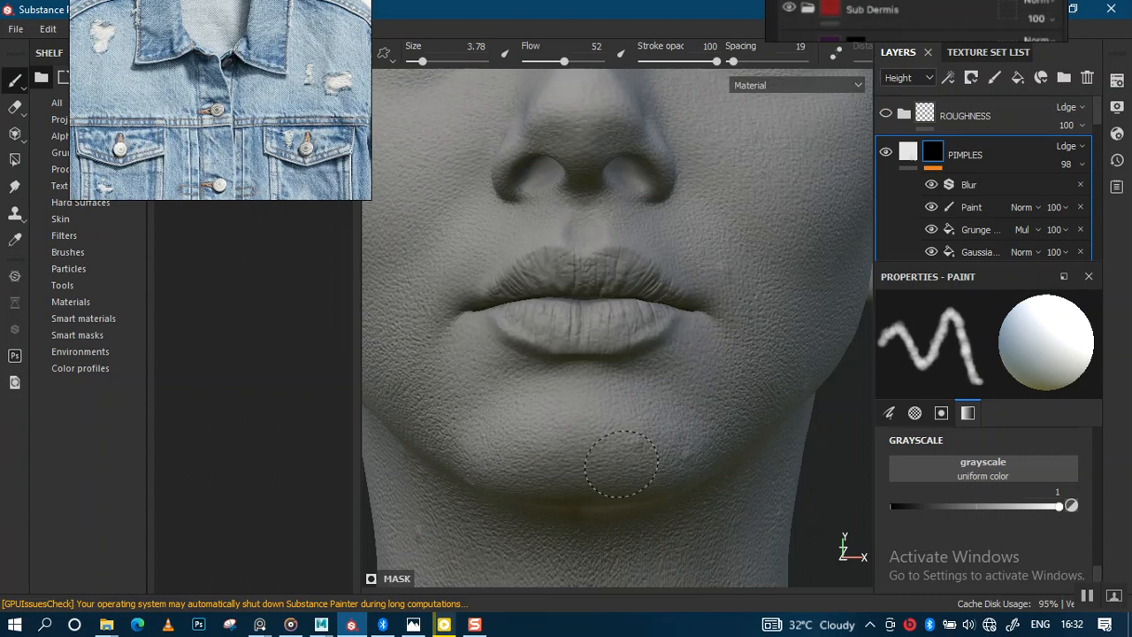
Select the PIMPLES Paint effect and try a pimple stroke beside the chin.
left_click_drag(624, 475, 653, 415, "alt")
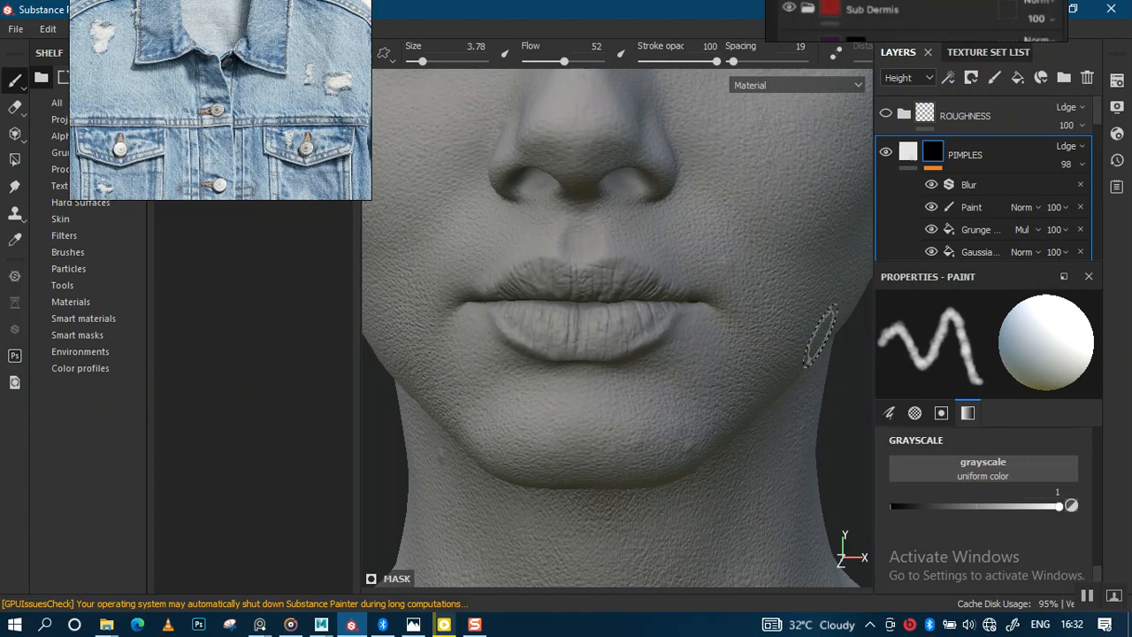
left_click(989, 209)
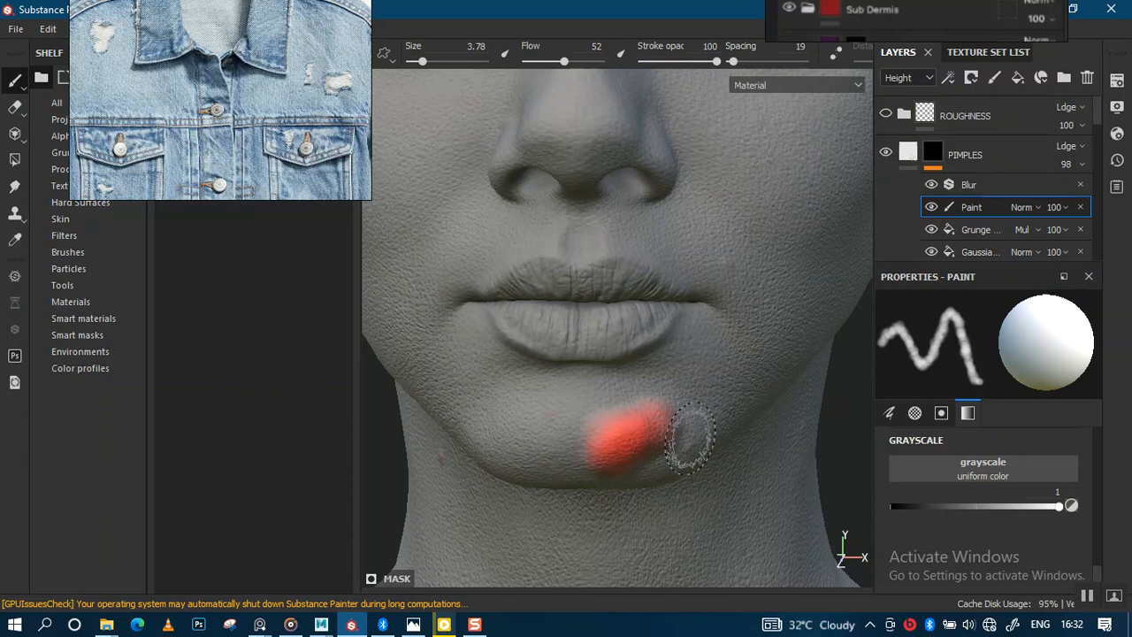
left_click_drag(712, 416, 715, 386, "alt")
key("ctrl+z")
Shrink the brush to about 0.88 and paint a small pimple on the chin in the PIMPLES mask.
key("bracketleft")
key("bracketleft")
key("bracketleft")
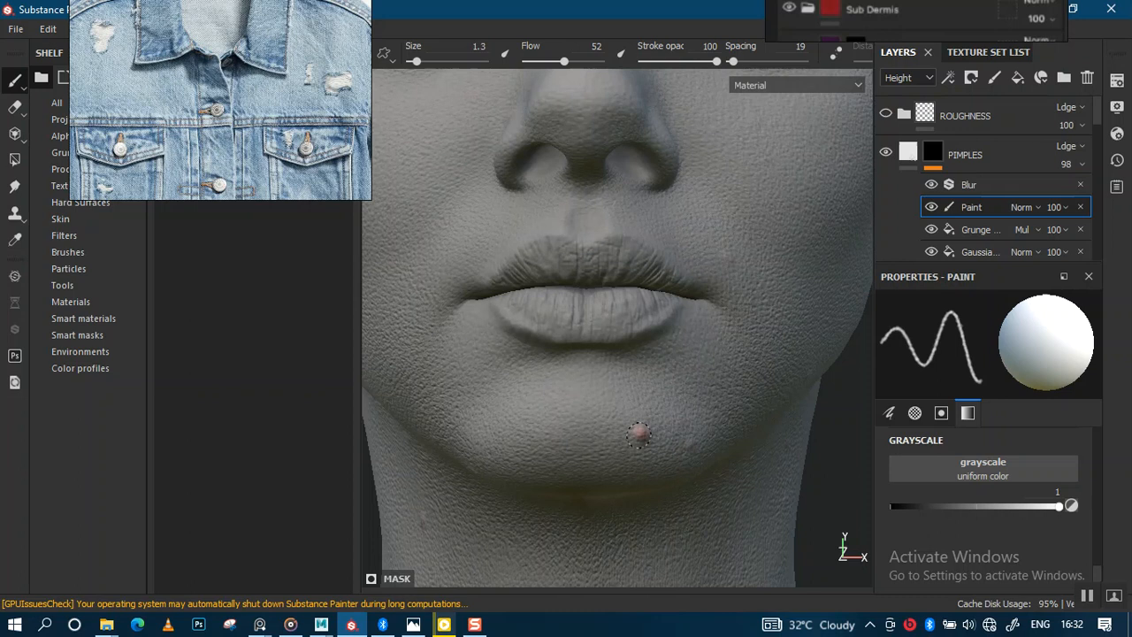
left_click_drag(731, 403, 719, 328, "alt")
right_click_drag(720, 328, 717, 119, "alt")
left_click_drag(721, 304, 738, 336, "alt")
right_click_drag(737, 349, 734, 495, "alt")
middle_click_drag(726, 413, 720, 326, "alt")
right_click_drag(720, 329, 705, 508, "alt")
left_click_drag(677, 438, 649, 406, "alt")
right_click_drag(648, 407, 640, 442, "alt")
middle_click_drag(639, 432, 684, 395, "alt")
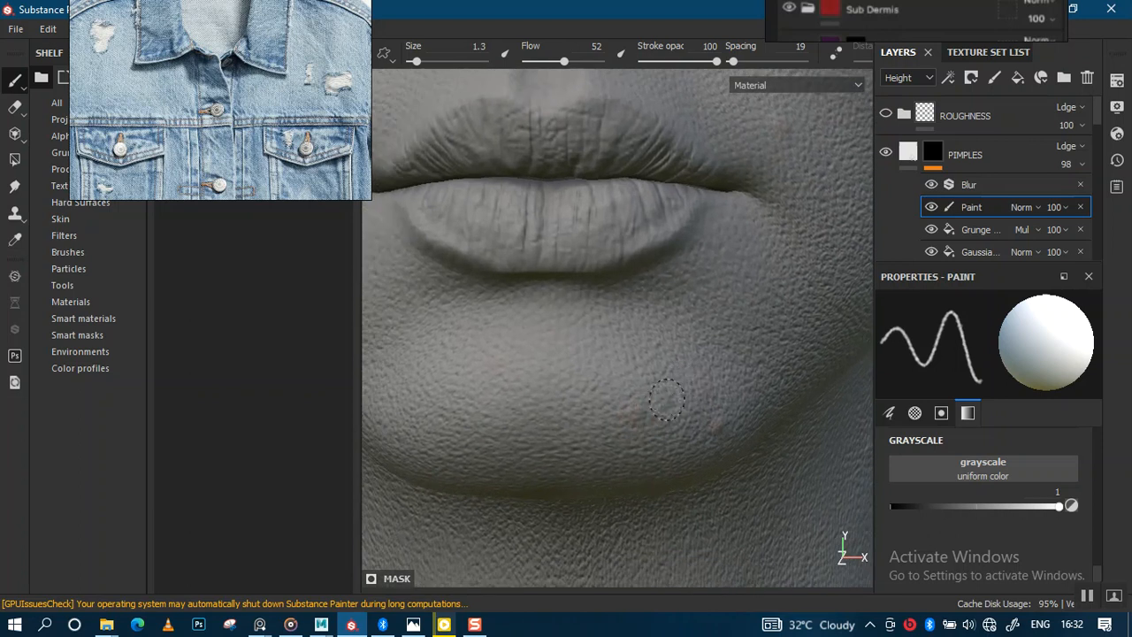
key("bracketleft")
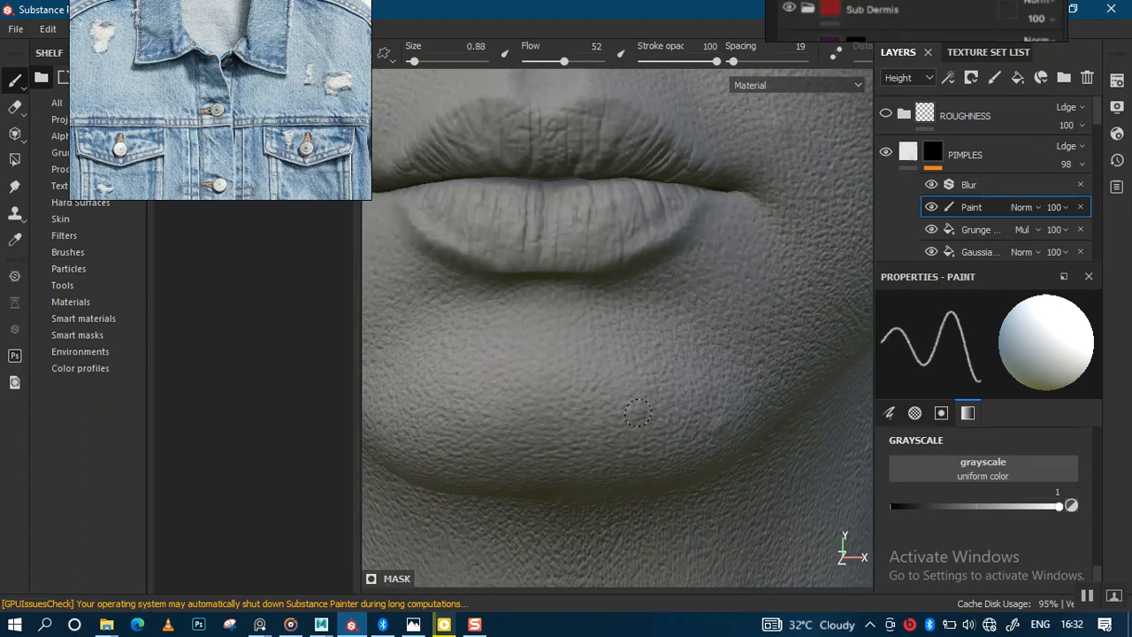
mouse_move(754, 422)
right_mouse_down("alt")
mouse_move(690, 331)
mouse_move(700, 297)
right_mouse_up("alt")
middle_click_drag(702, 295, 647, 361, "alt")
mouse_move(648, 361)
left_mouse_down("alt")
mouse_move(673, 335)
mouse_move(689, 383)
left_mouse_up("alt")
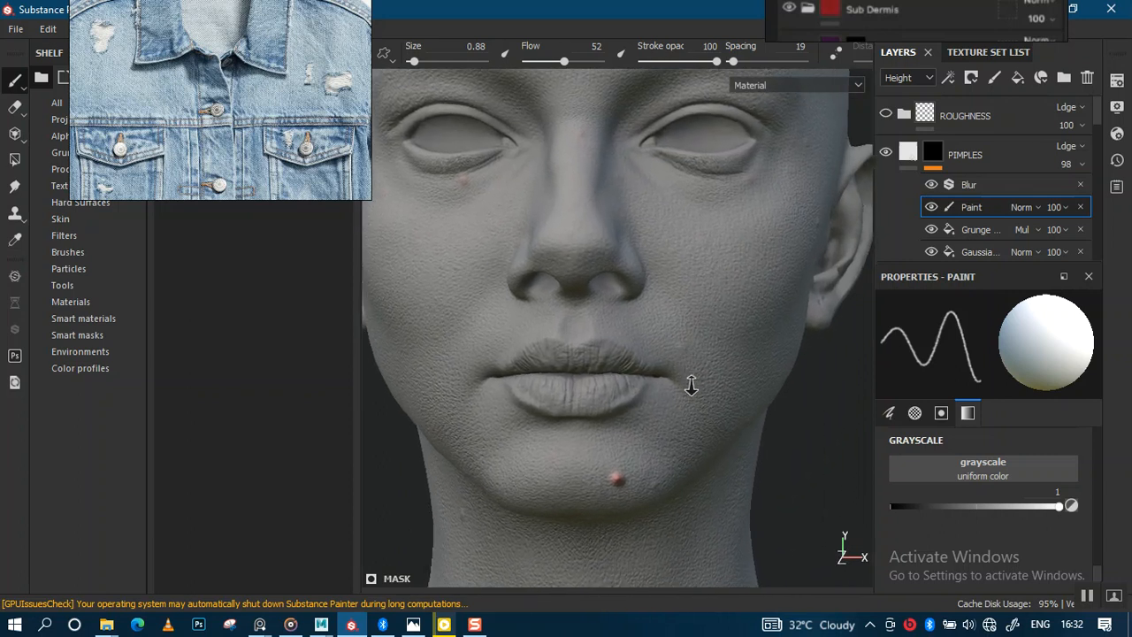
Orbit around the head to inspect the painted pimple and review the PIMPLES layer's Blur filter settings.
right_click_drag(690, 384, 688, 354, "alt")
mouse_move(749, 293)
right_mouse_down("alt")
mouse_move(759, 317)
mouse_move(753, 273)
right_mouse_up("alt")
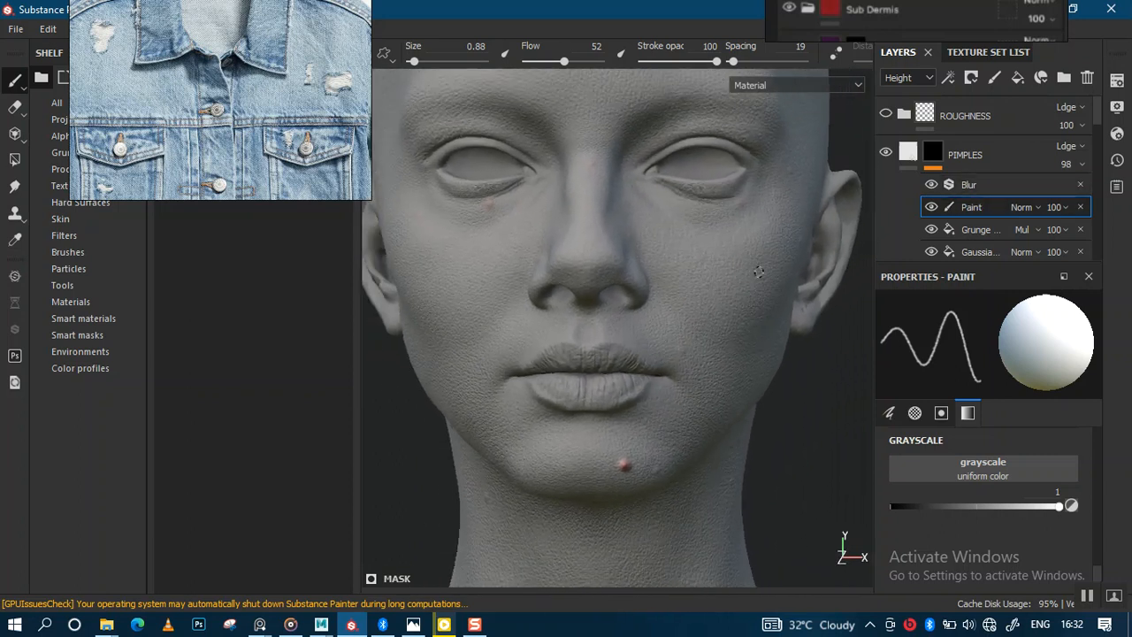
middle_click_drag(754, 273, 769, 328, "alt")
left_click_drag(769, 328, 831, 296, "alt")
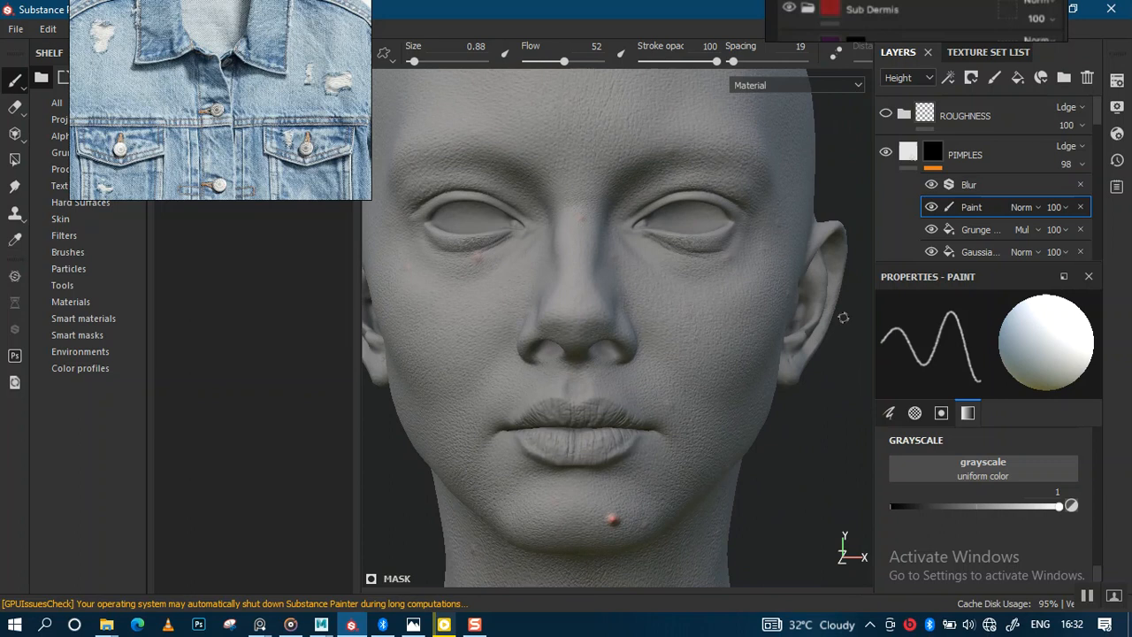
mouse_move(727, 299)
left_mouse_down("alt")
mouse_move(663, 301)
mouse_move(735, 306)
left_mouse_up("alt")
middle_click_drag(735, 306, 758, 397, "alt")
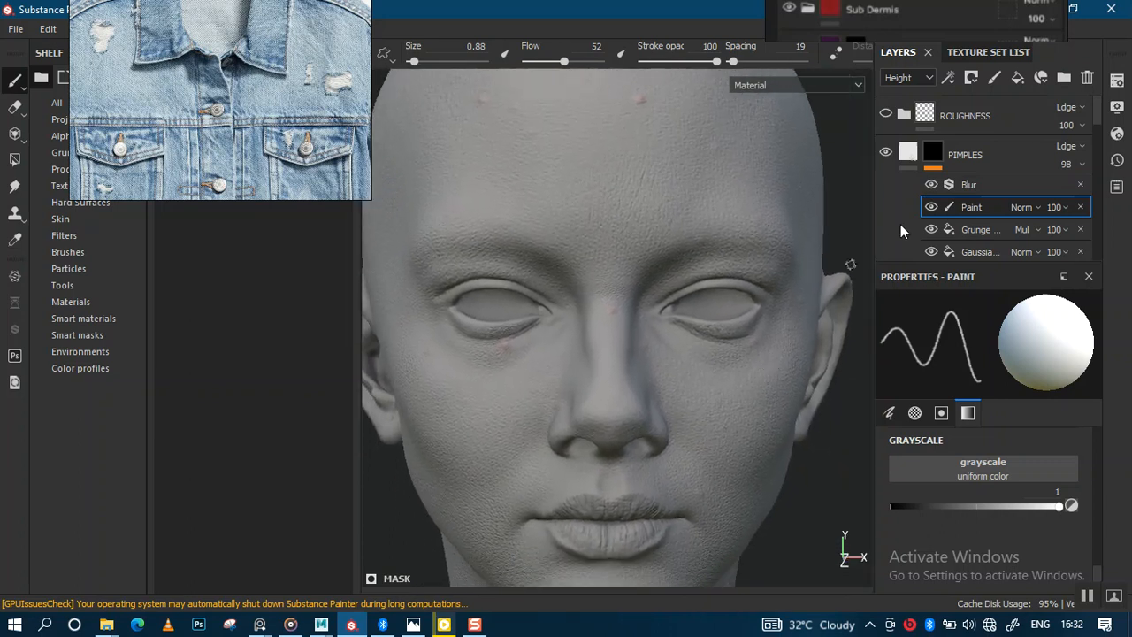
left_click(977, 189)
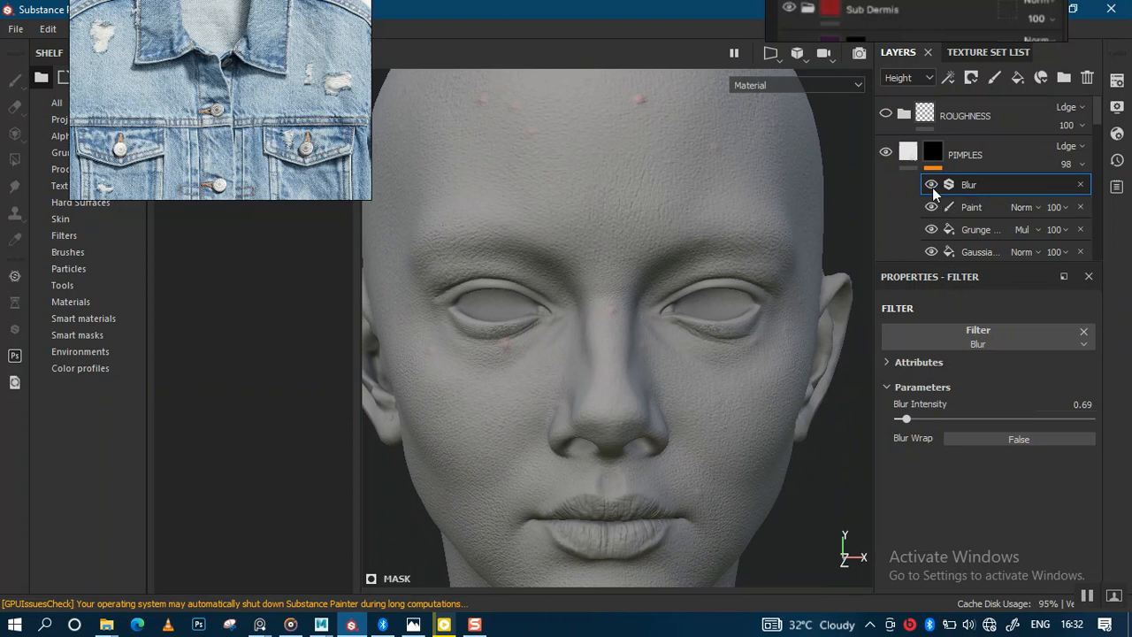
mouse_move(722, 281)
left_mouse_down("alt")
mouse_move(790, 260)
mouse_move(761, 263)
mouse_move(733, 237)
mouse_move(723, 281)
mouse_move(738, 185)
mouse_move(726, 282)
left_mouse_up("alt")
scroll(726, 281, "up", 1)
left_click_drag(754, 235, 849, 221, "alt")
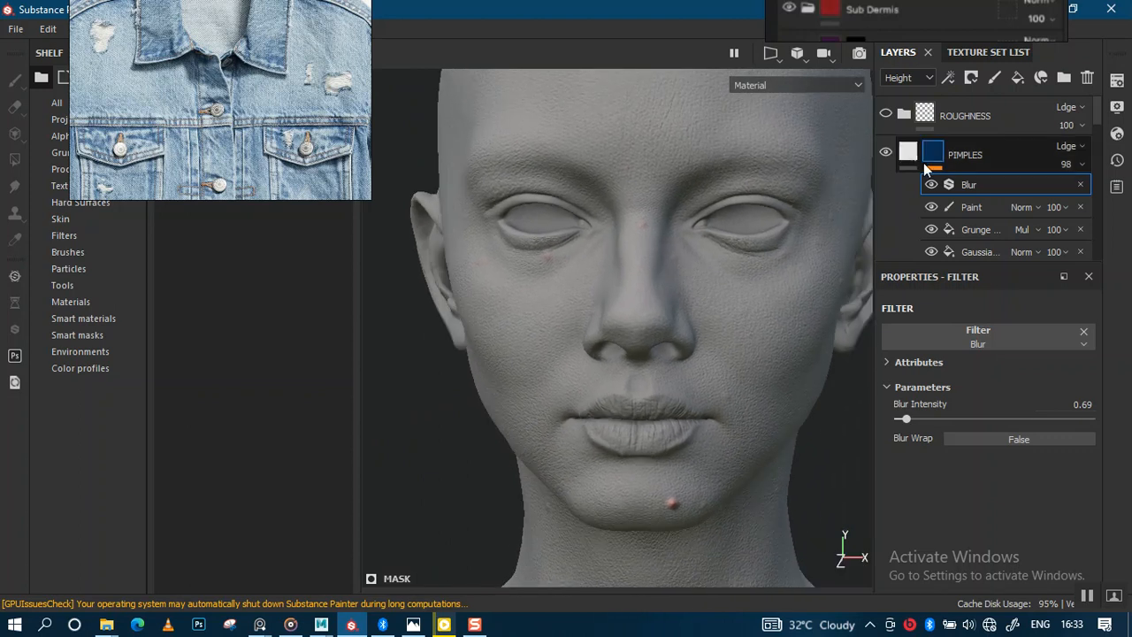
Toggle Fill layer 1's visibility to display the head with its coloured skin.
scroll(1096, 142, "down", 5)
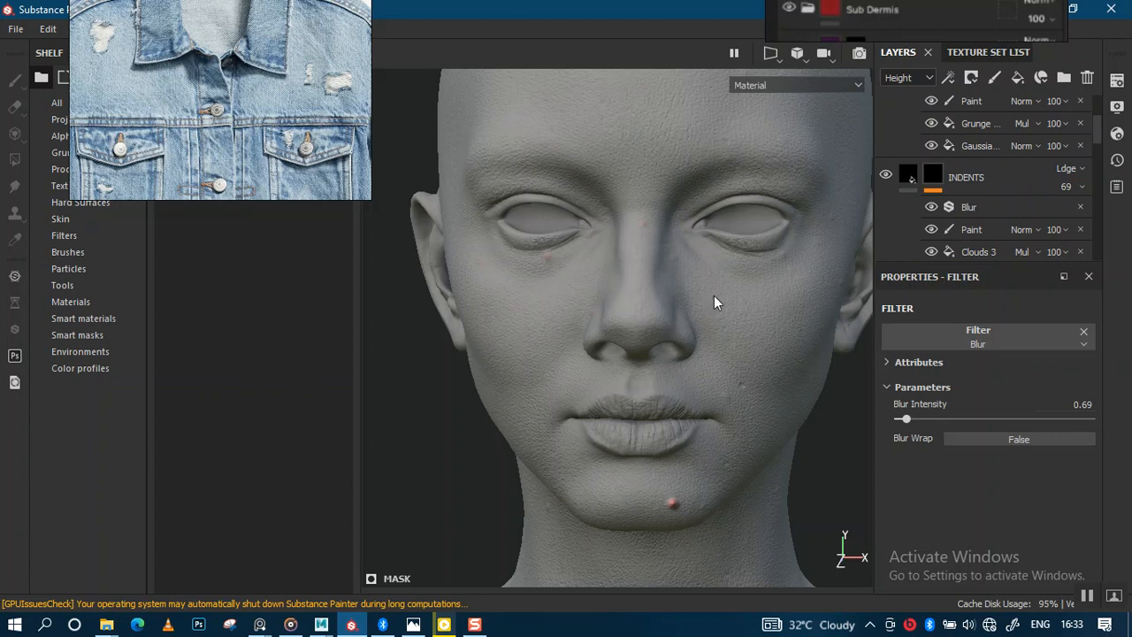
scroll(1099, 142, "up", 1)
scroll(1096, 146, "down", 3)
left_click(885, 215)
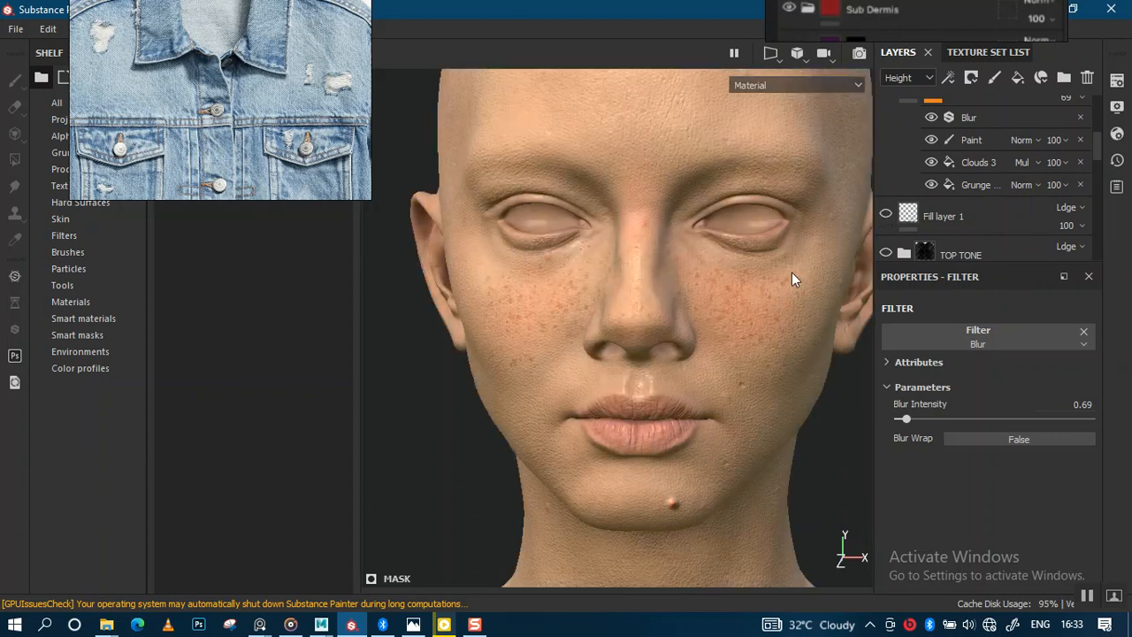
Select the INDENTS layer's Paint effect and paint a small indent on the forehead.
right_click_drag(699, 334, 712, 243, "alt")
left_click_drag(718, 351, 699, 337, "alt")
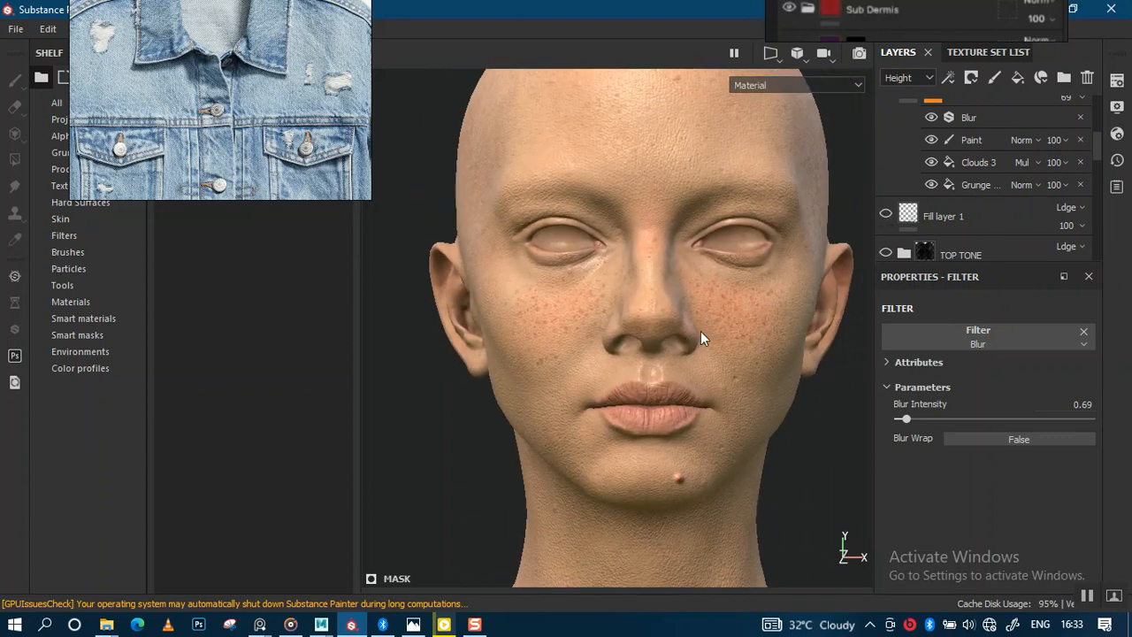
middle_click_drag(751, 301, 710, 313, "alt")
left_click_drag(707, 316, 682, 309, "alt")
mouse_move(681, 309)
middle_mouse_down("alt")
mouse_move(697, 349)
mouse_move(687, 366)
middle_mouse_up("alt")
left_click(971, 139)
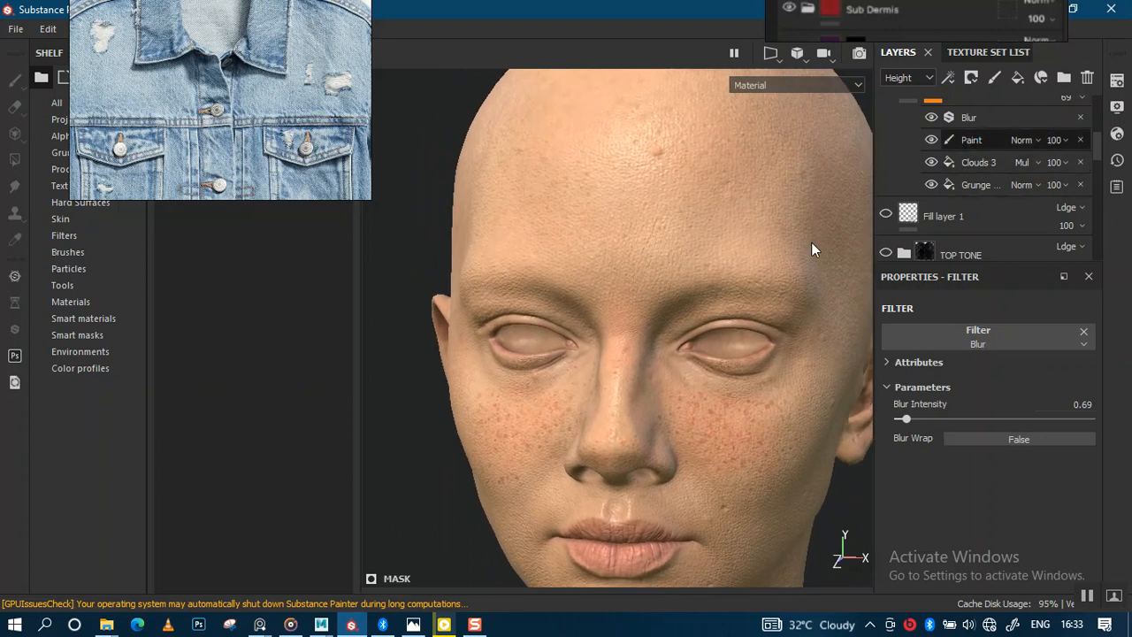
right_click_drag(678, 261, 723, 416, "alt")
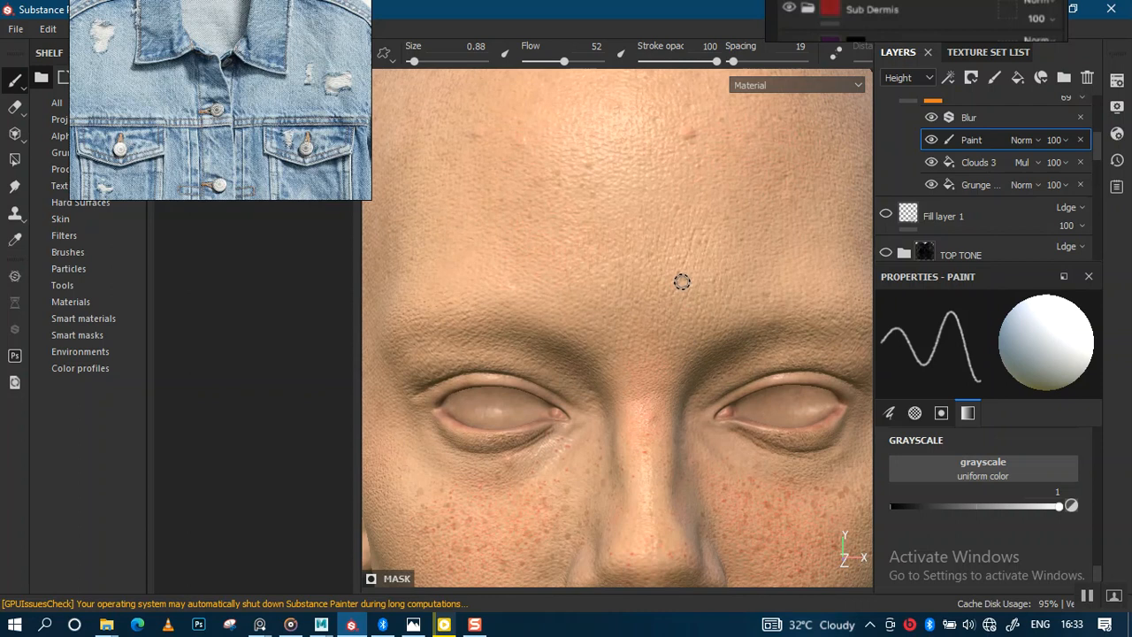
left_click_drag(770, 282, 715, 282, "alt")
key("ctrl")
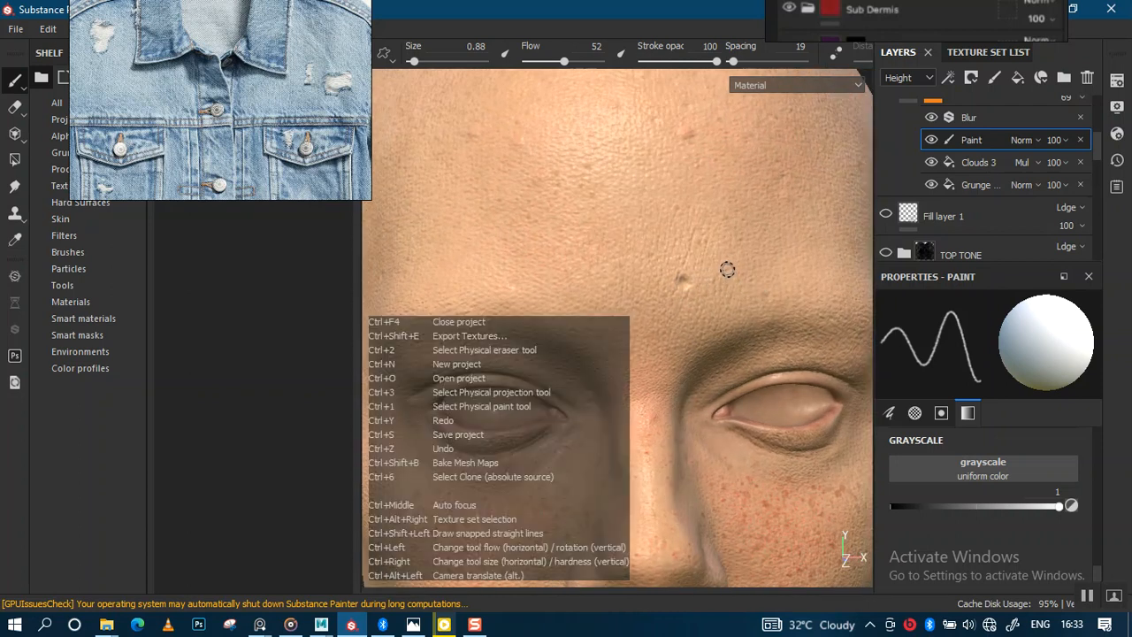
right_click_drag(711, 280, 723, 382, "alt")
key("x")
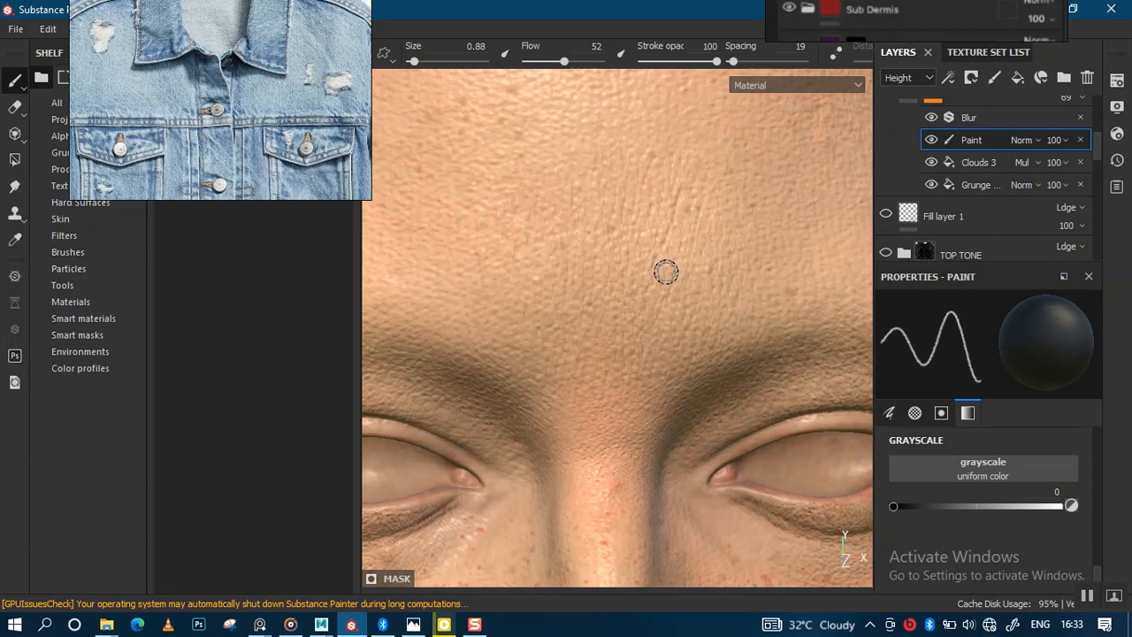
key("x")
mouse_move(720, 273)
left_mouse_down("alt")
mouse_move(816, 270)
mouse_move(687, 278)
mouse_move(714, 195)
mouse_move(722, 273)
left_mouse_up("alt")
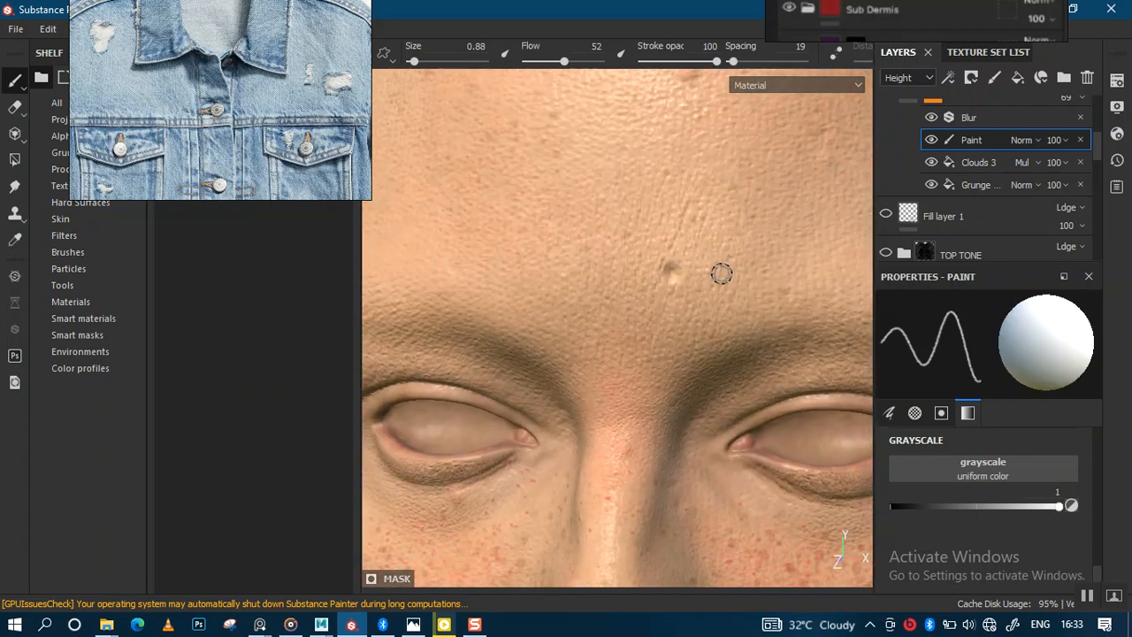
key("ctrl+z")
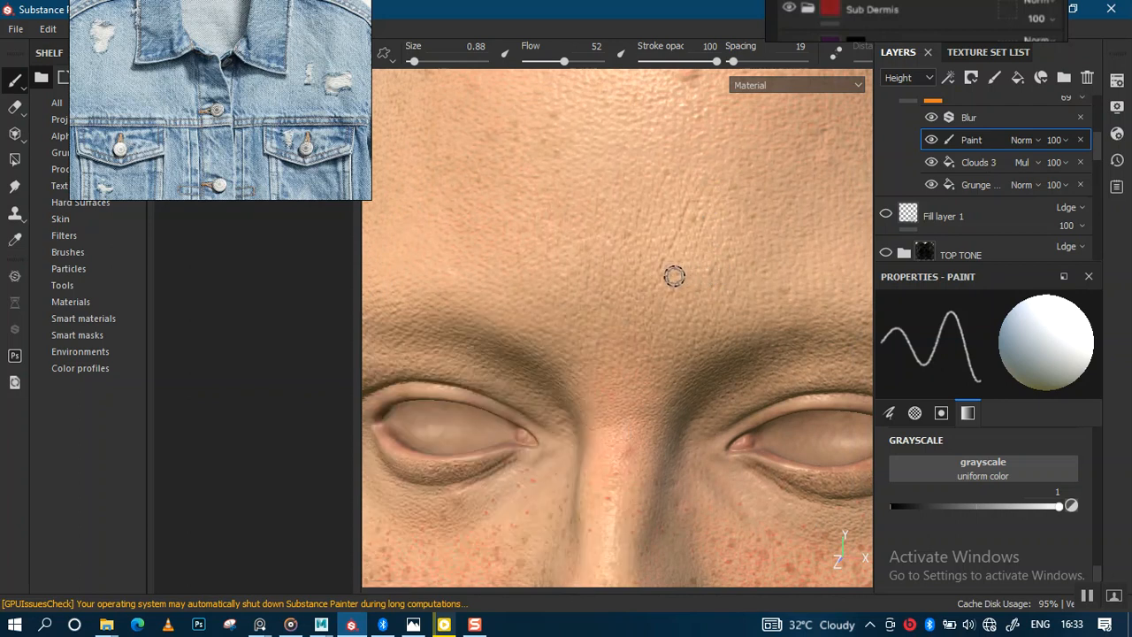
Orbit and zoom around the head to inspect the painted pimples and indents.
scroll(781, 261, "down", 5)
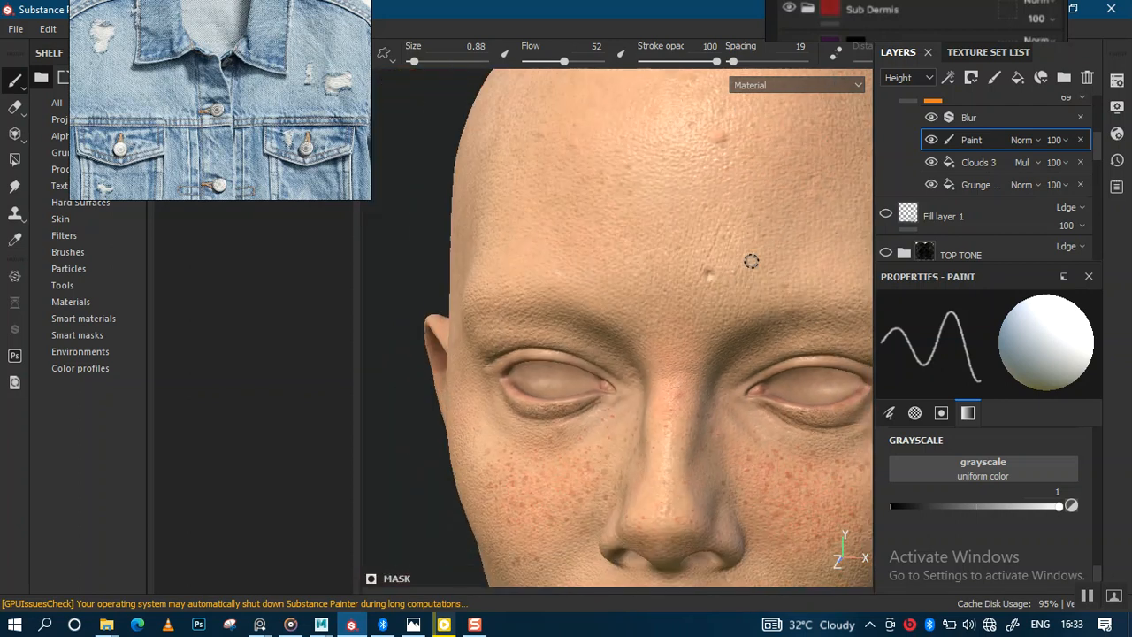
scroll(754, 264, "up", 3)
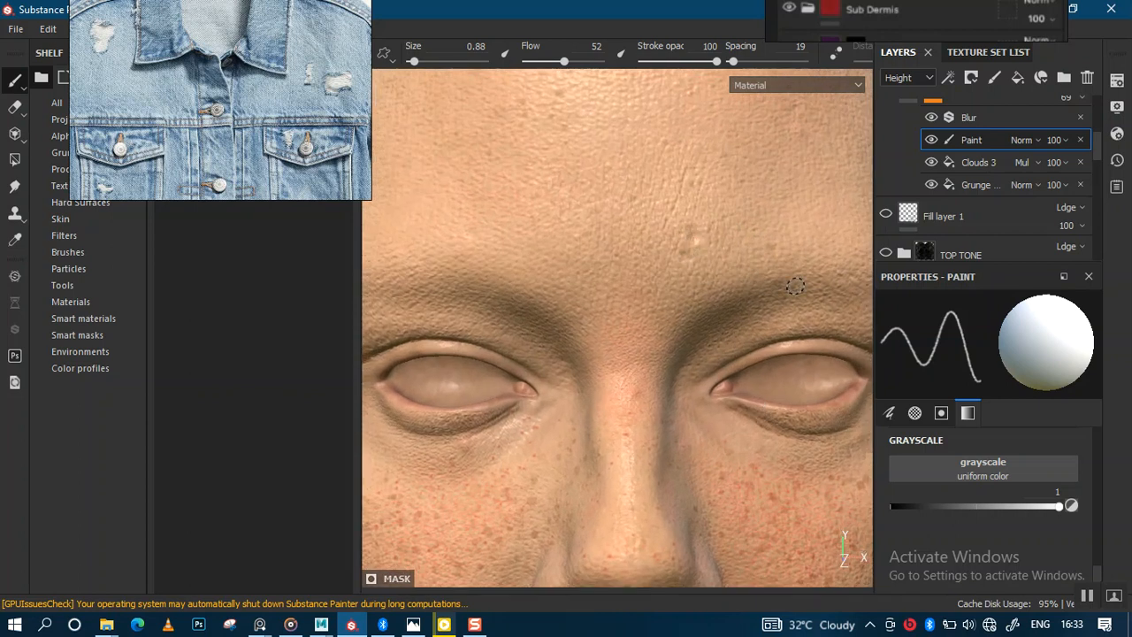
scroll(800, 283, "down", 4)
left_click_drag(800, 283, 734, 253, "alt")
scroll(662, 384, "up", 2)
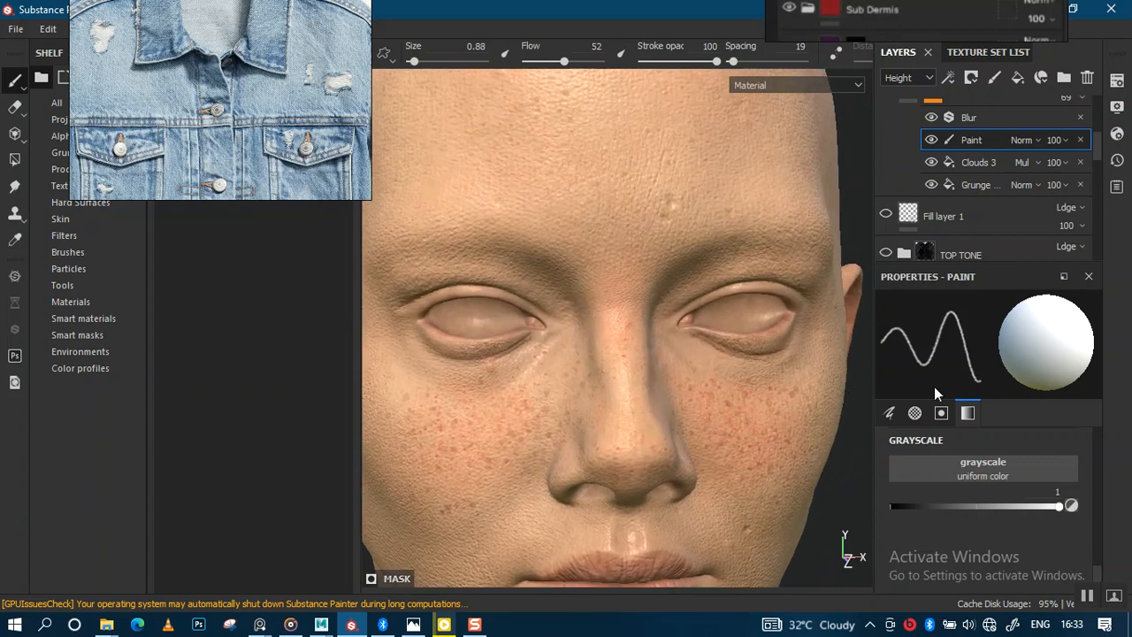
scroll(677, 399, "down", 4)
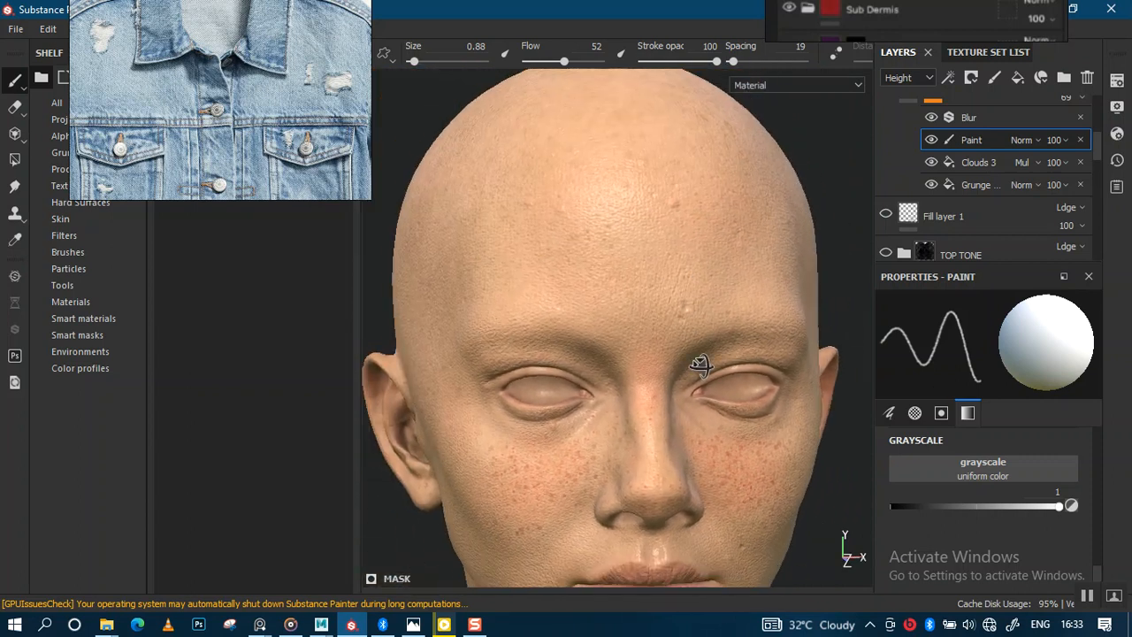
middle_click_drag(685, 354, 697, 267, "alt")
left_click_drag(695, 346, 592, 378, "alt")
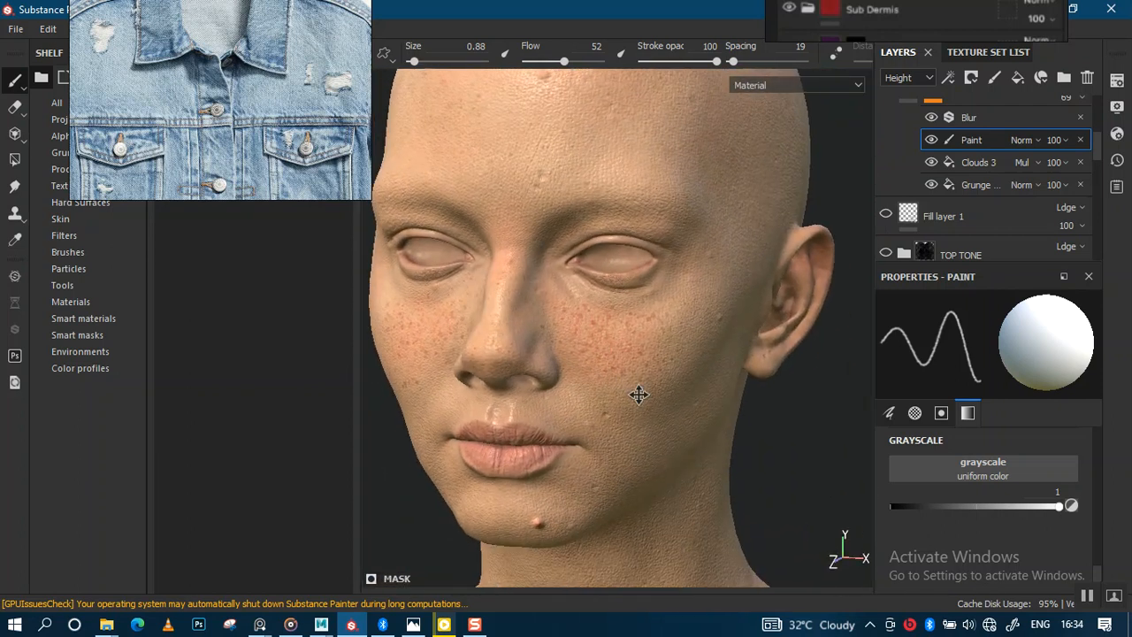
left_click_drag(672, 399, 745, 361, "alt")
right_click_drag(745, 362, 754, 431, "alt")
left_click_drag(754, 431, 725, 303, "alt")
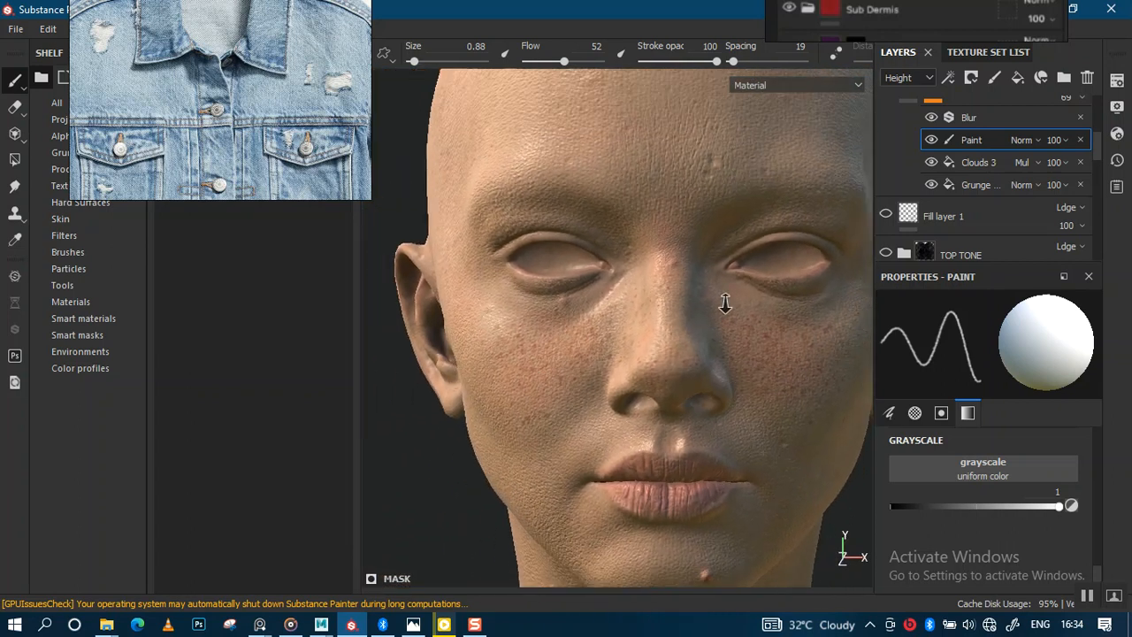
right_click_drag(725, 304, 713, 232, "alt")
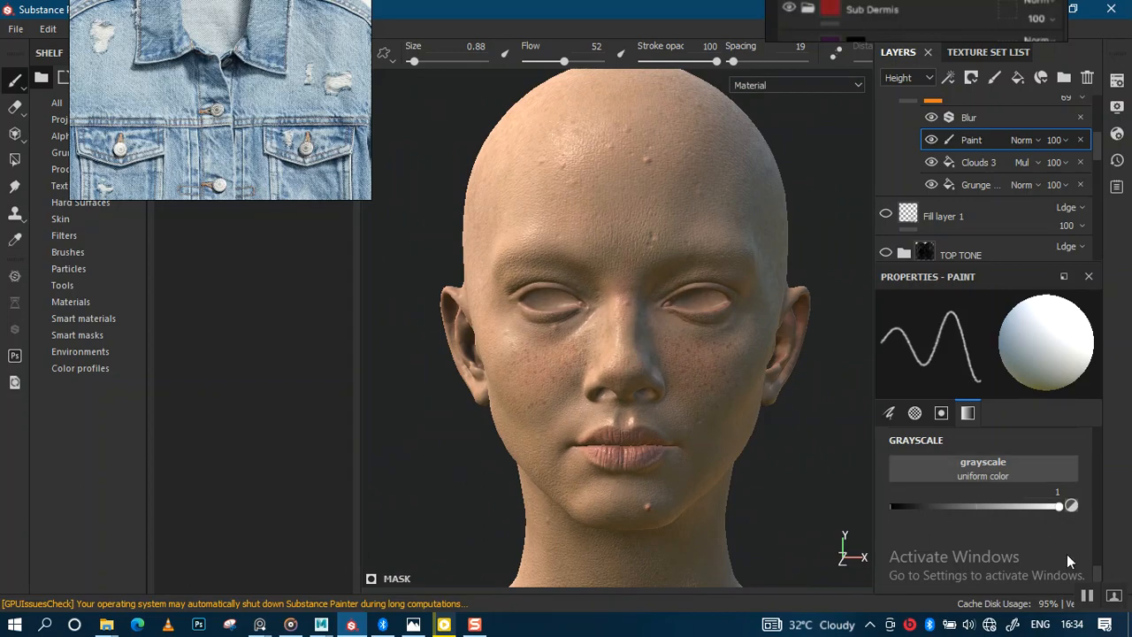